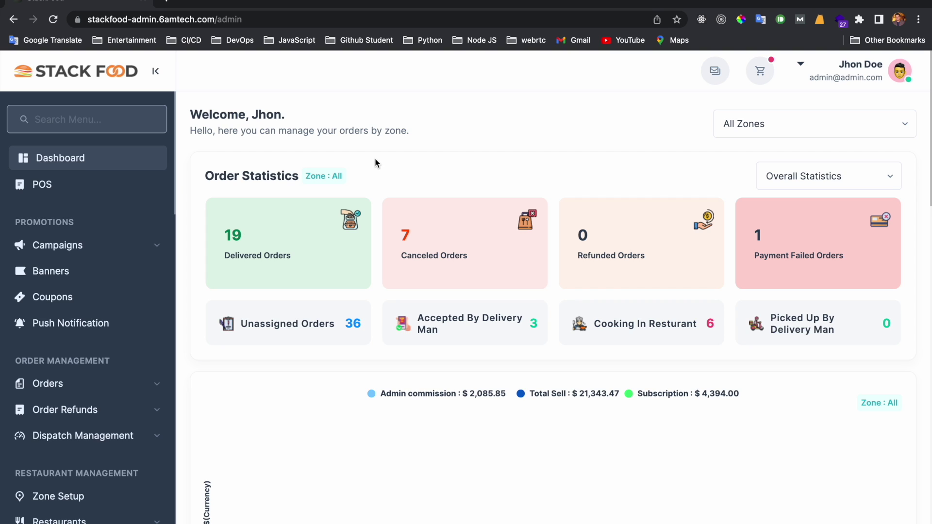
Expand Restaurants under Restaurant Management to show the Add, List, Import and Export pages.
scroll(121, 497, down, 2)
scroll(122, 496, down, 1)
click(121, 491)
scroll(121, 490, down, 2)
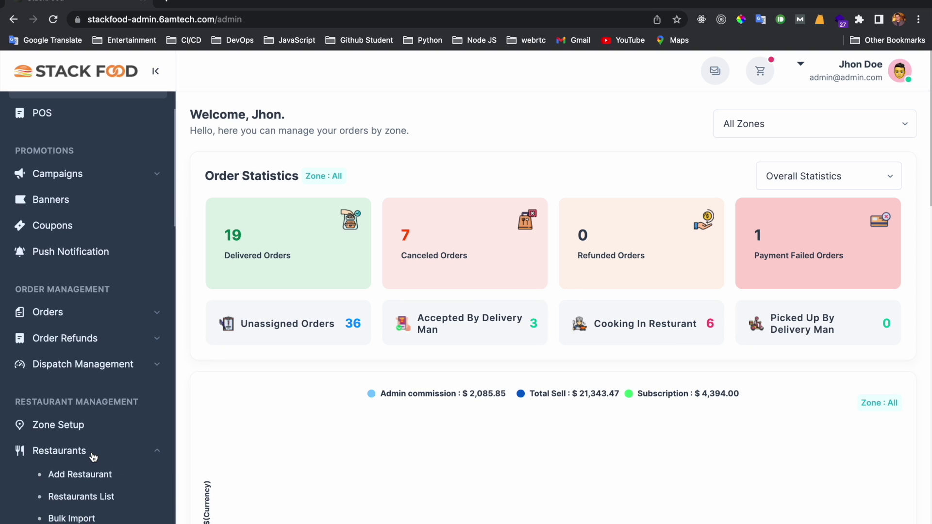
scroll(92, 453, down, 3)
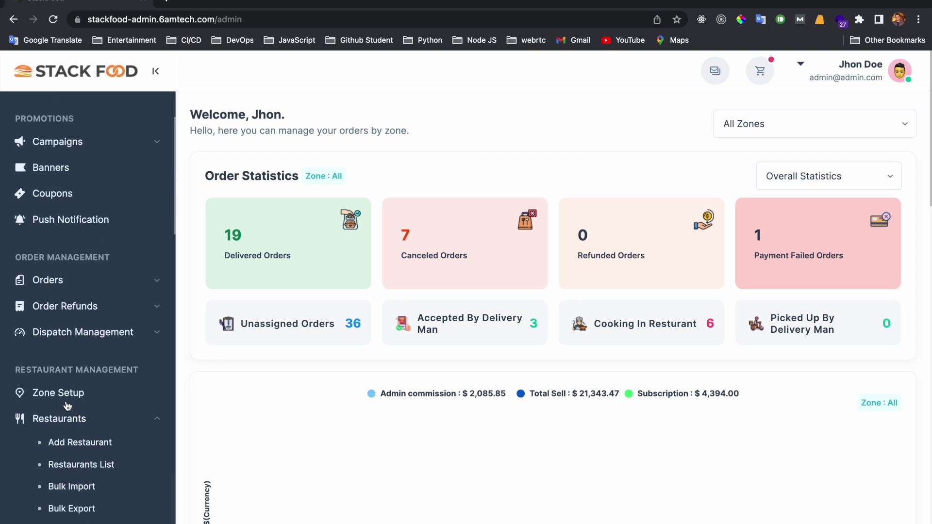
scroll(97, 415, down, 2)
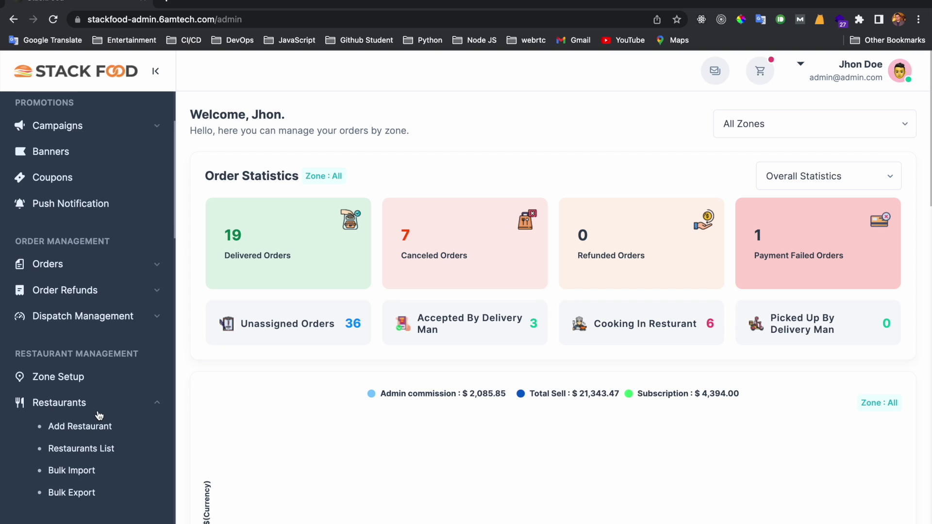
scroll(99, 416, down, 2)
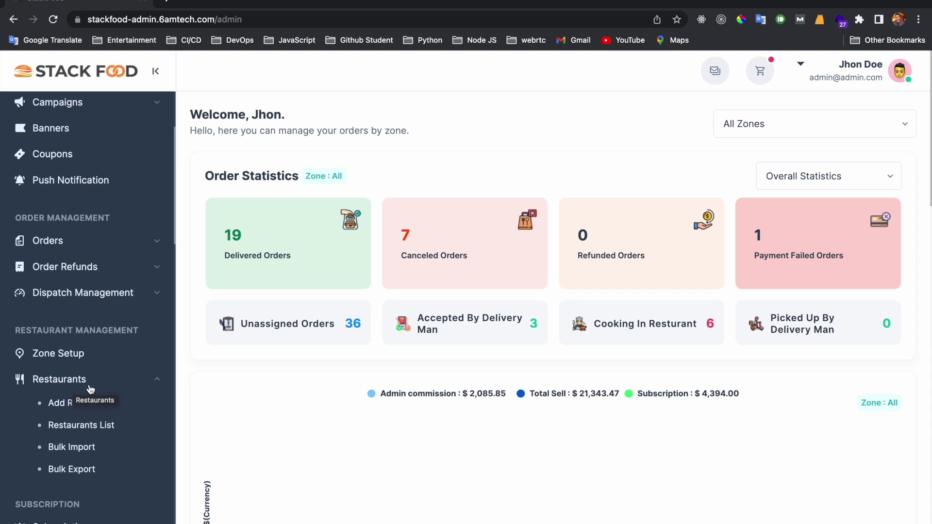
scroll(117, 387, down, 2)
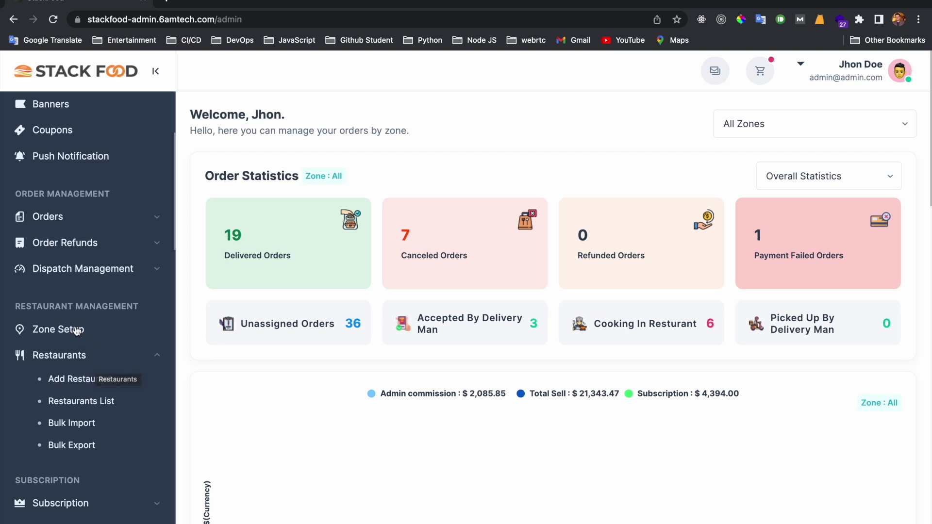
Open the empty Add New Restaurant form and scroll through its restaurant information section.
click(95, 383)
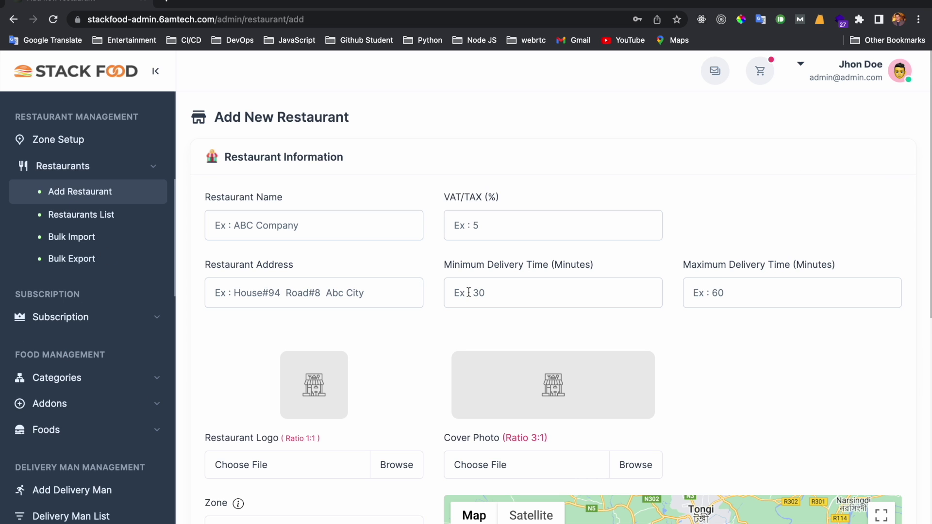
scroll(623, 305, down, 8)
scroll(625, 330, down, 2)
scroll(625, 330, up, 10)
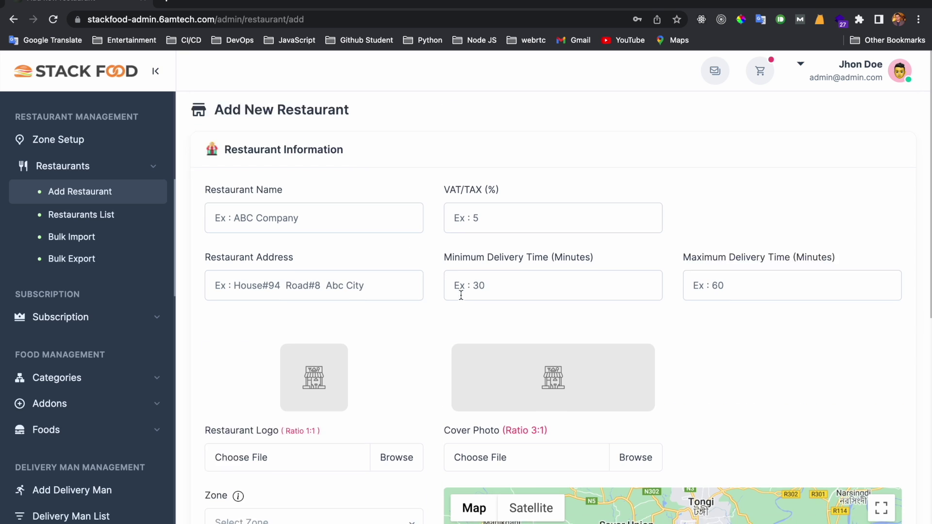
scroll(458, 299, down, 10)
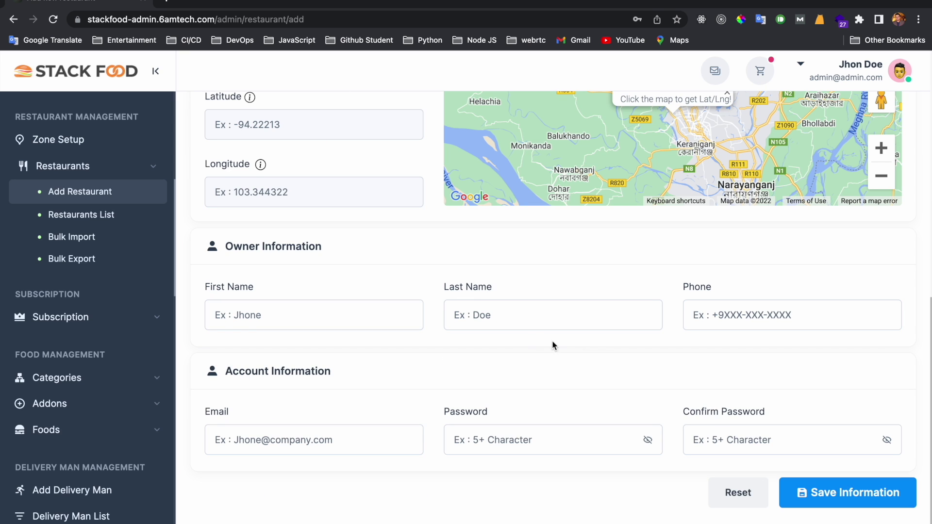
scroll(584, 350, up, 10)
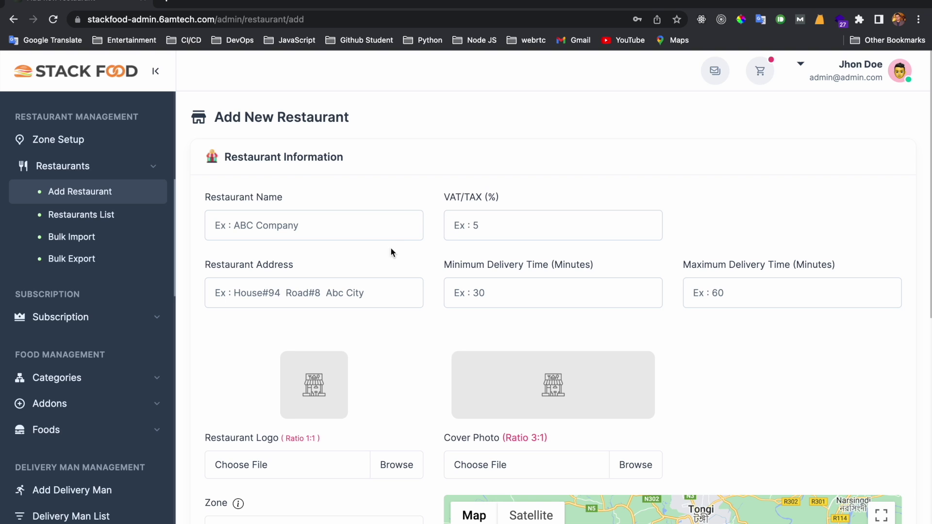
scroll(385, 276, down, 1)
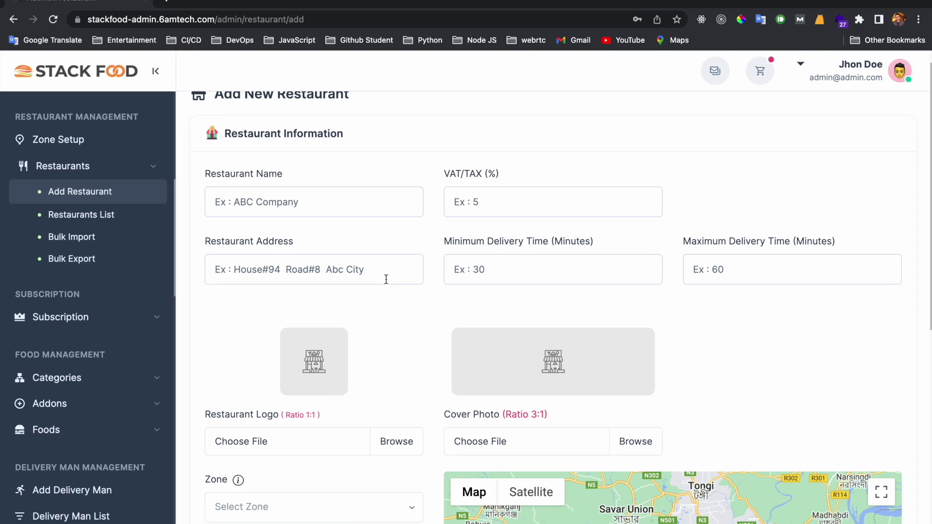
Select the Maximum Delivery Time field, then scroll down to the logo, cover photo, zone and map fields.
click(729, 269)
scroll(391, 313, down, 5)
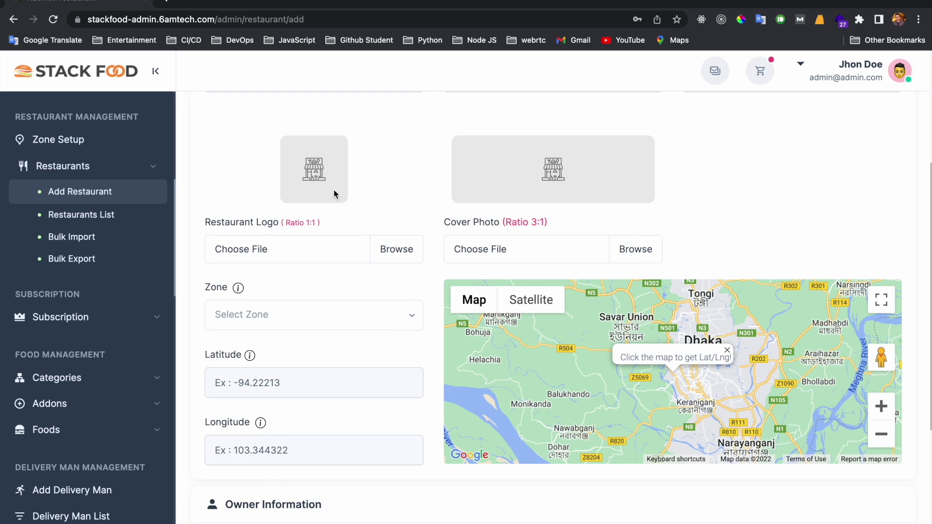
scroll(333, 190, up, 1)
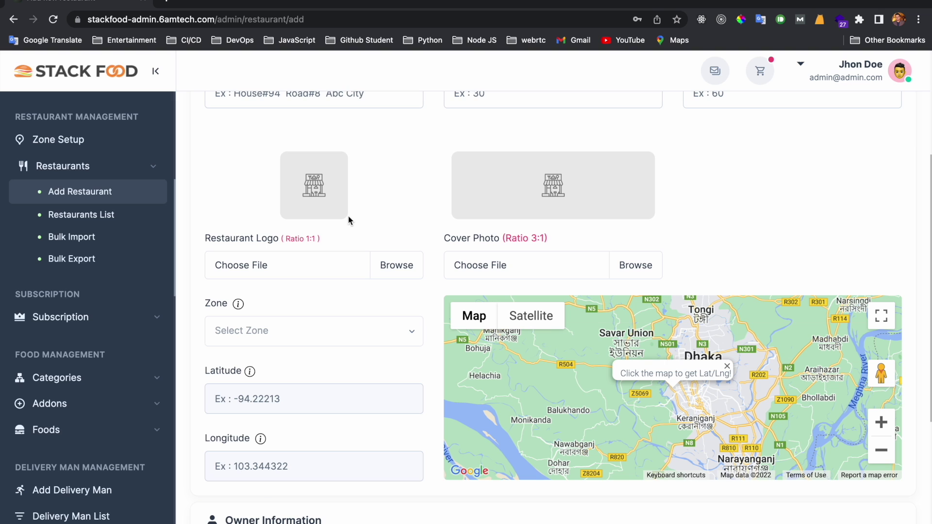
scroll(346, 224, down, 1)
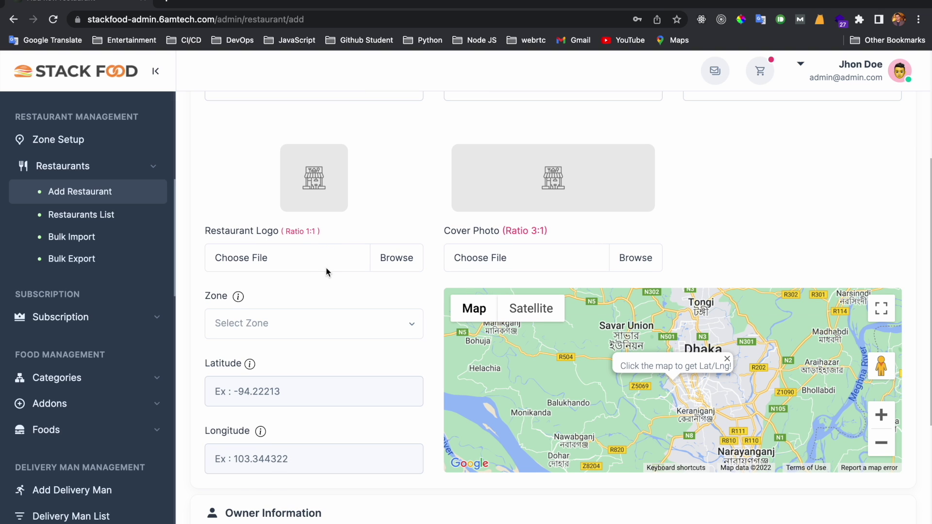
scroll(324, 263, down, 2)
Set the new restaurant's zone to All over the World.
click(356, 305)
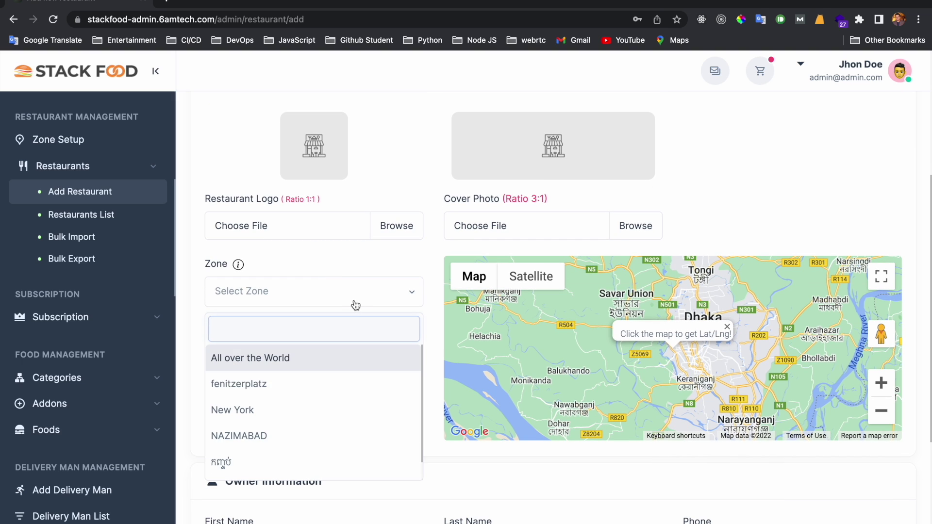
click(350, 268)
scroll(349, 269, down, 1)
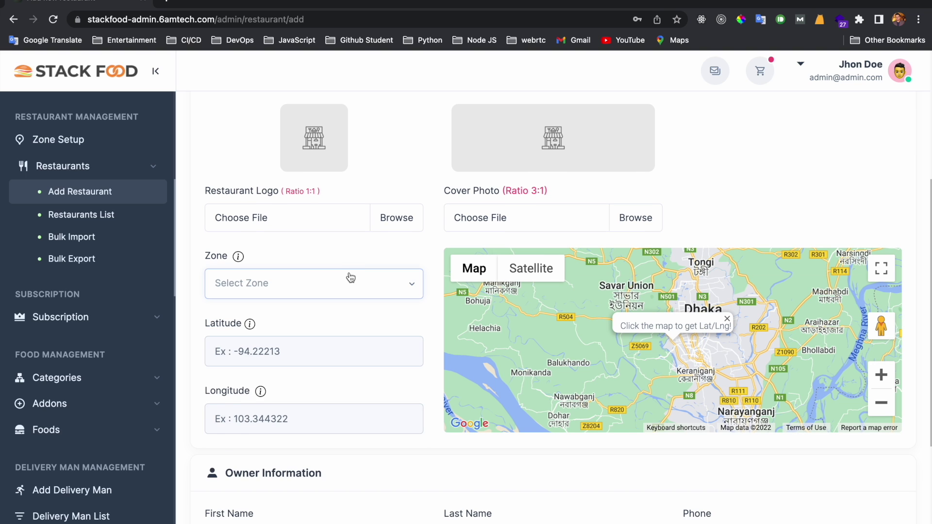
click(350, 282)
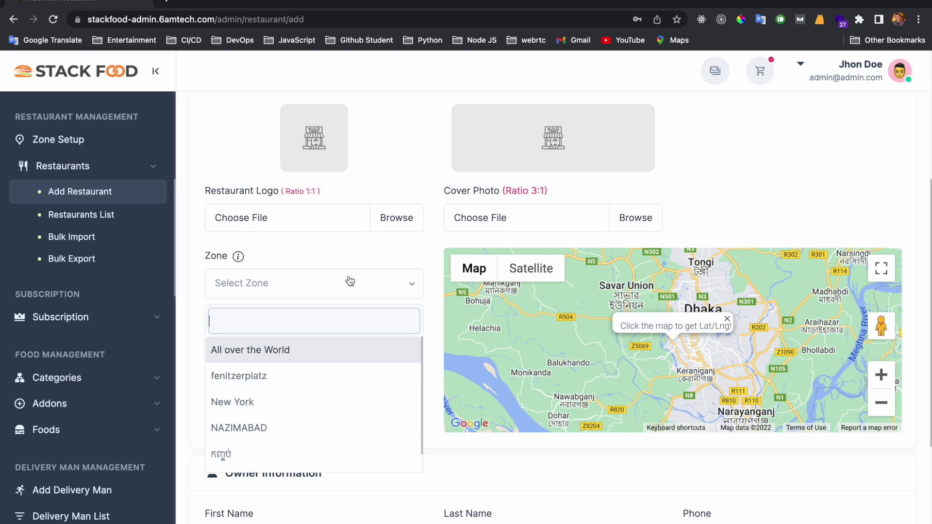
click(280, 353)
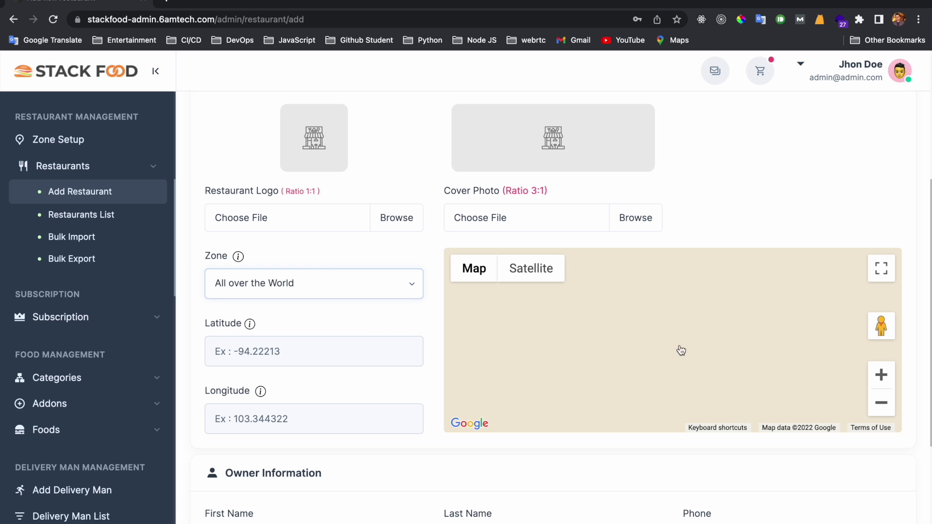
Zoom the map out, pan over to Asia and show the map full screen.
click(882, 406)
click(885, 410)
click(885, 410)
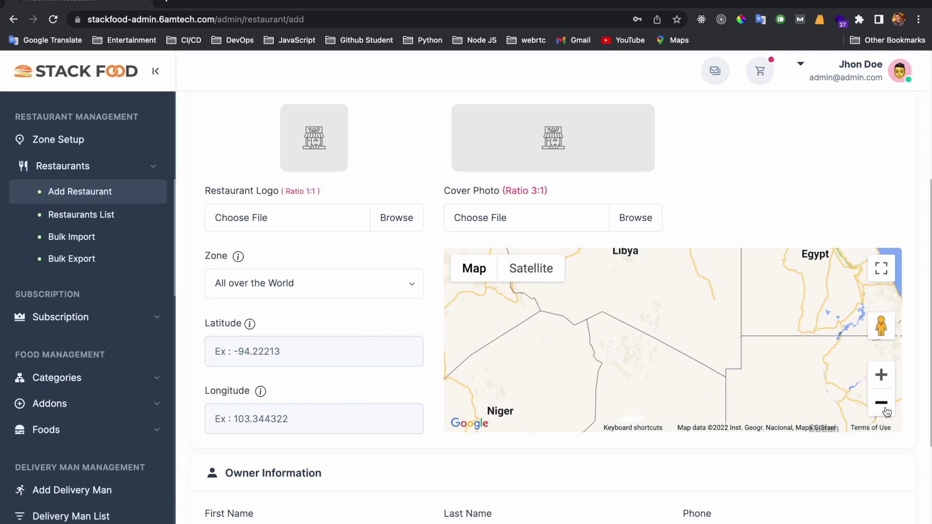
click(885, 410)
click(885, 410)
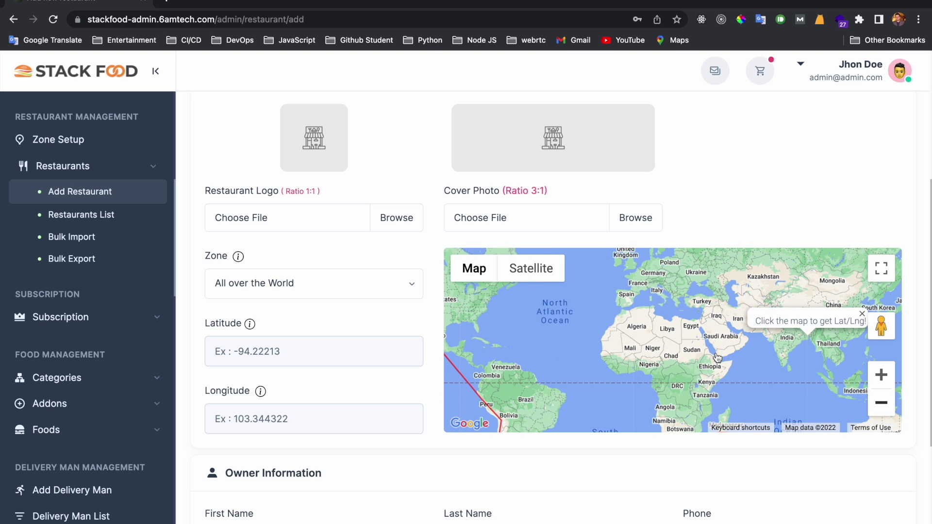
drag(787, 350, 636, 340)
scroll(635, 340, right, 2)
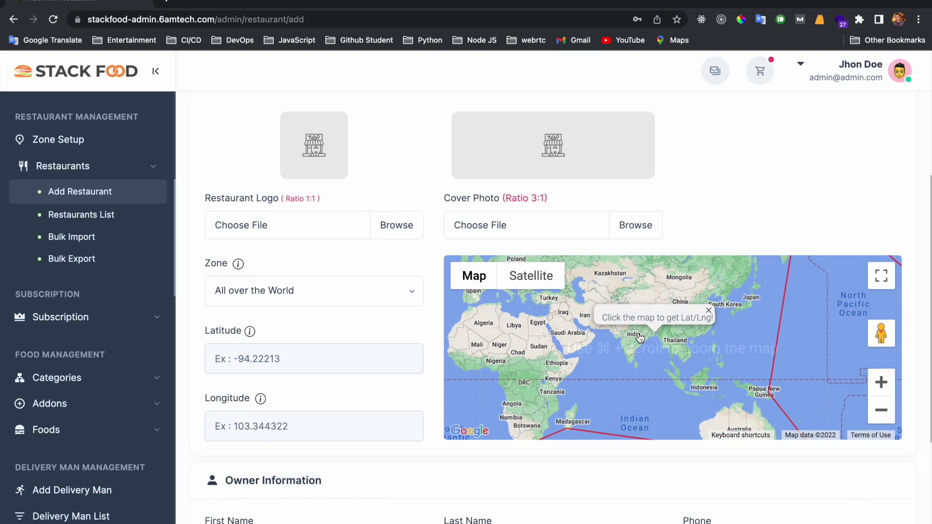
click(880, 268)
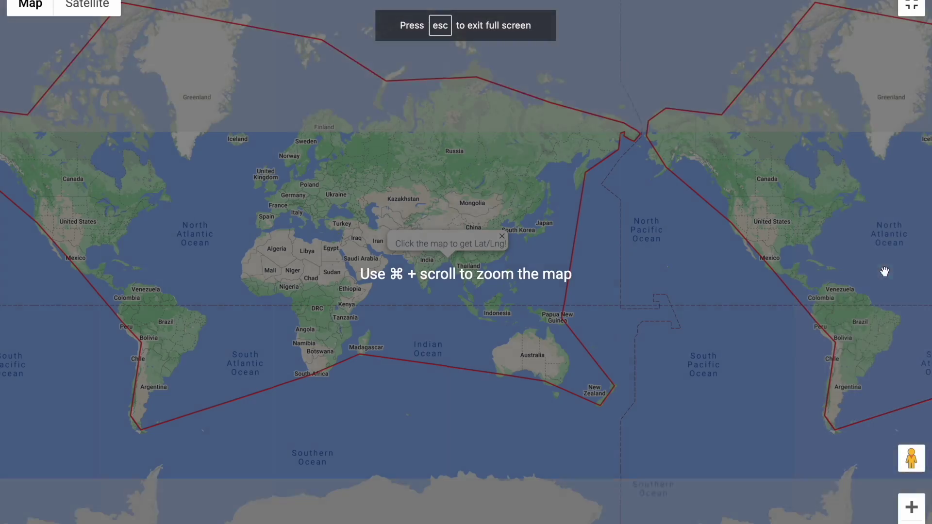
scroll(604, 306, up, 2)
scroll(603, 305, down, 2)
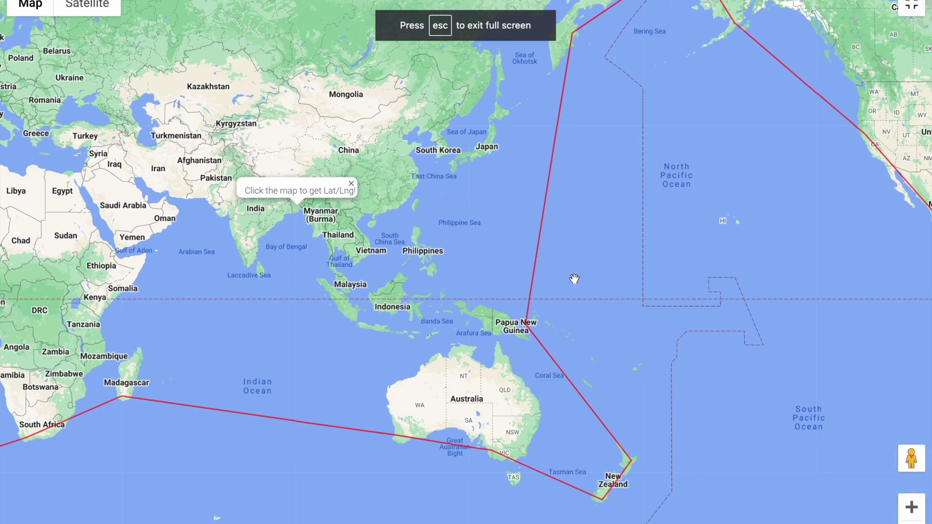
scroll(451, 292, left, 4)
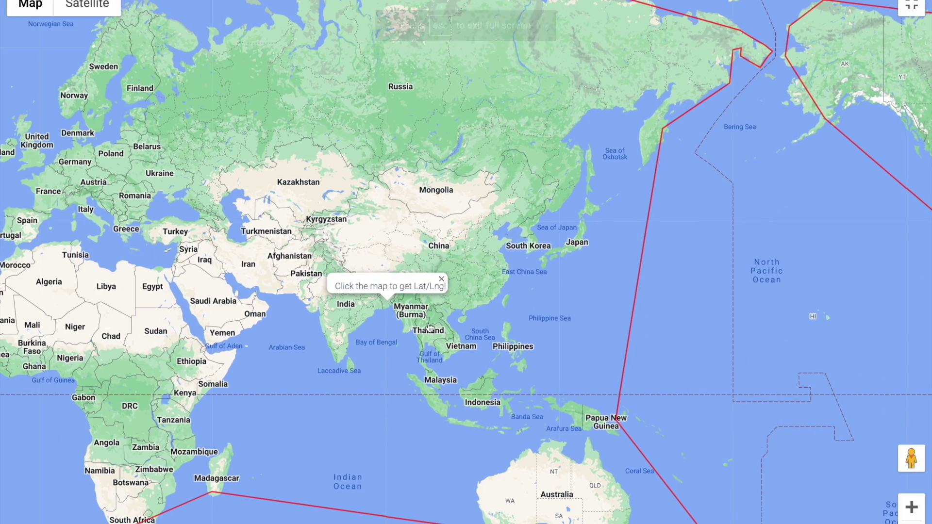
scroll(386, 301, up, 4)
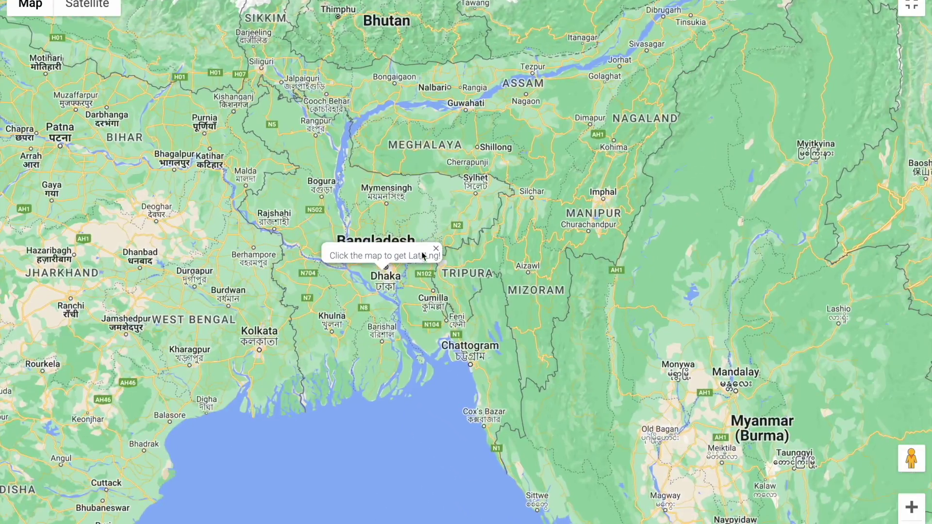
Pick a spot in Tejgaon, Dhaka for lat 23.76644065711183, lng 90.40354752672715, then exit full screen.
click(435, 249)
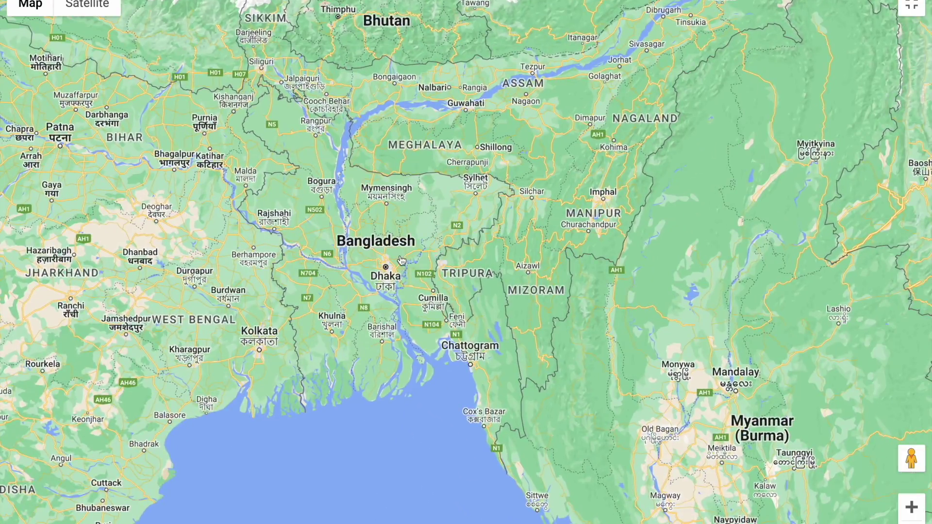
scroll(399, 266, up, 3)
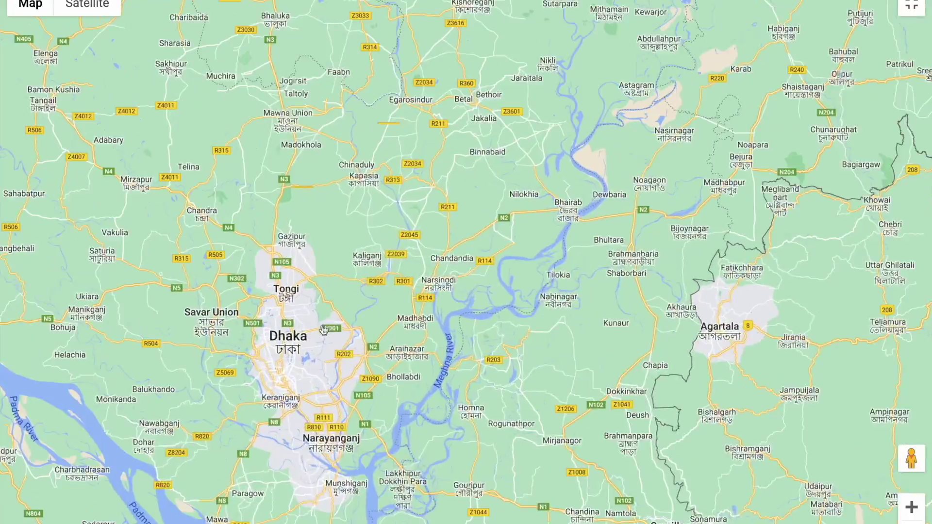
drag(305, 368, 419, 347)
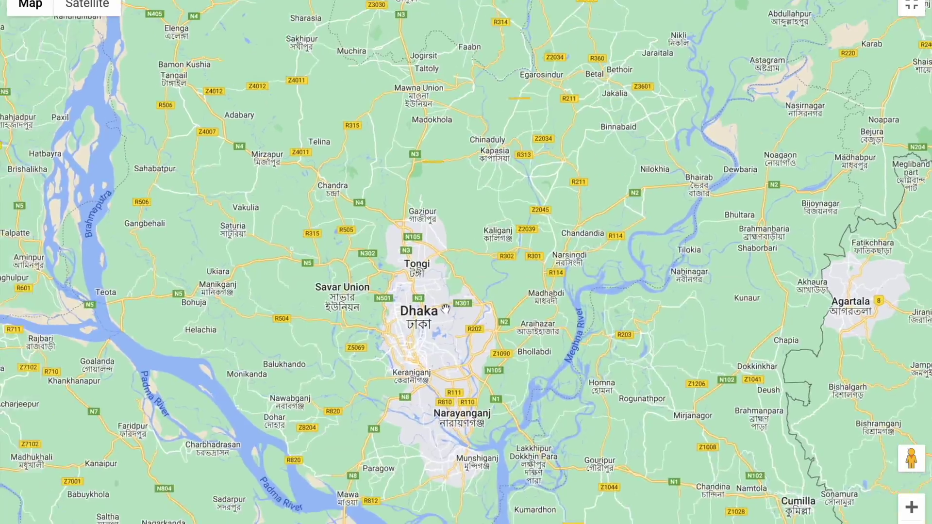
scroll(419, 347, up, 1)
scroll(419, 347, up, 3)
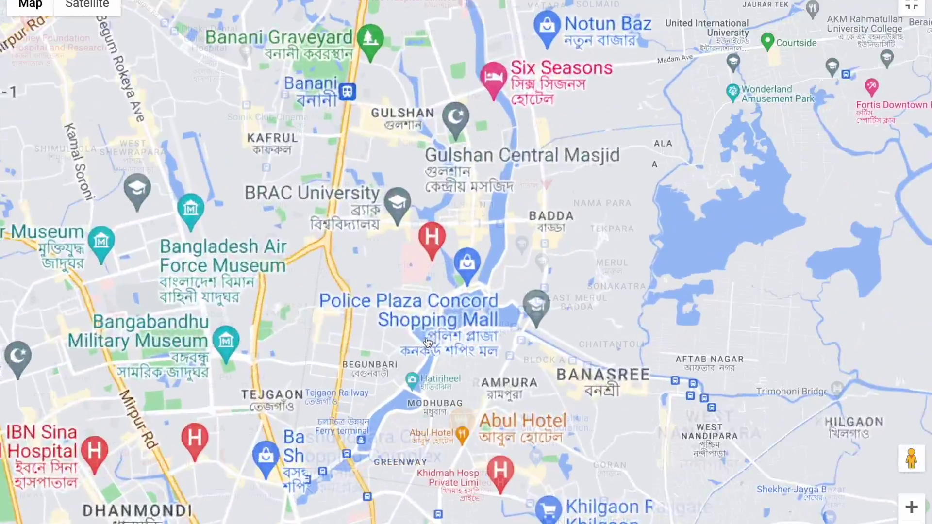
scroll(368, 371, up, 1)
scroll(367, 371, up, 1)
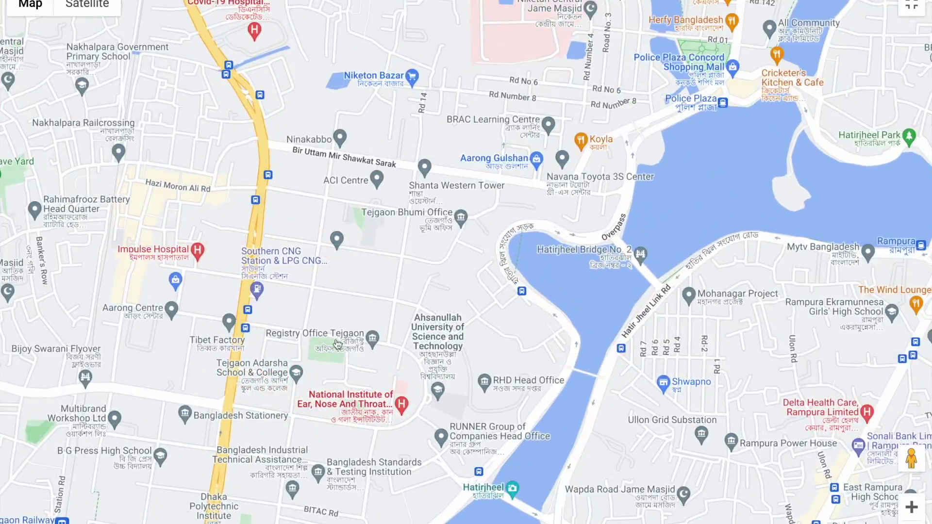
click(339, 313)
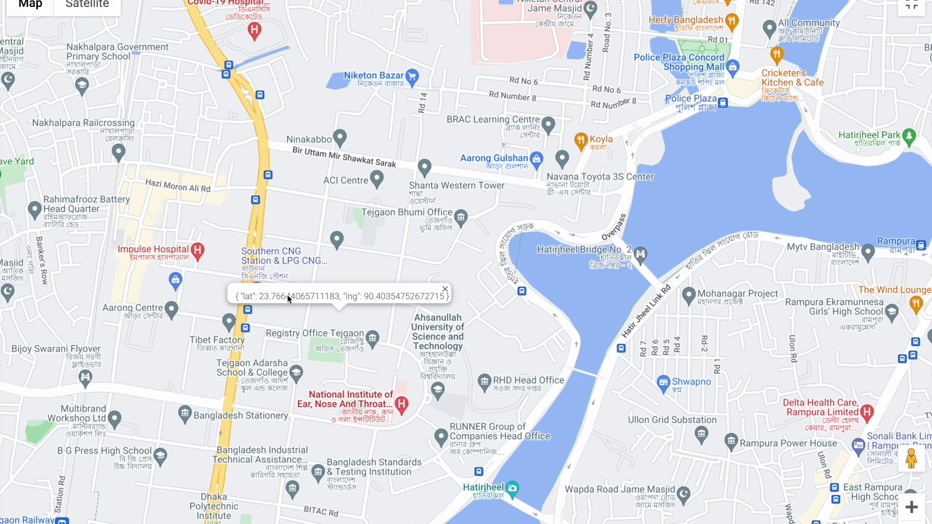
click(908, 9)
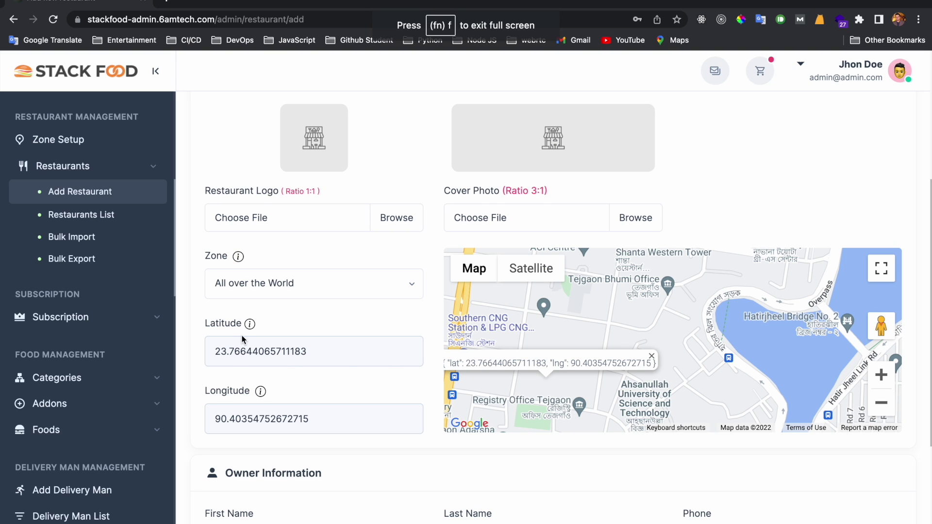
scroll(353, 476, down, 5)
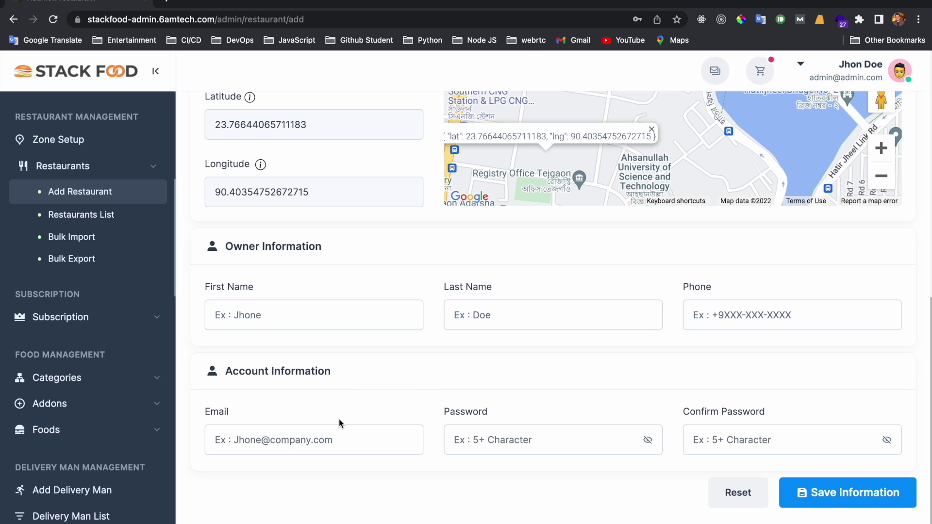
click(344, 439)
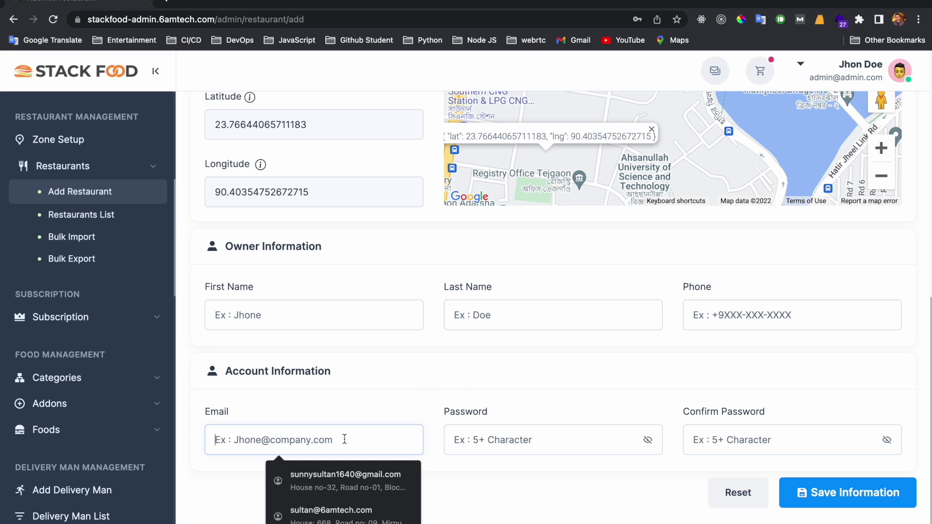
click(278, 374)
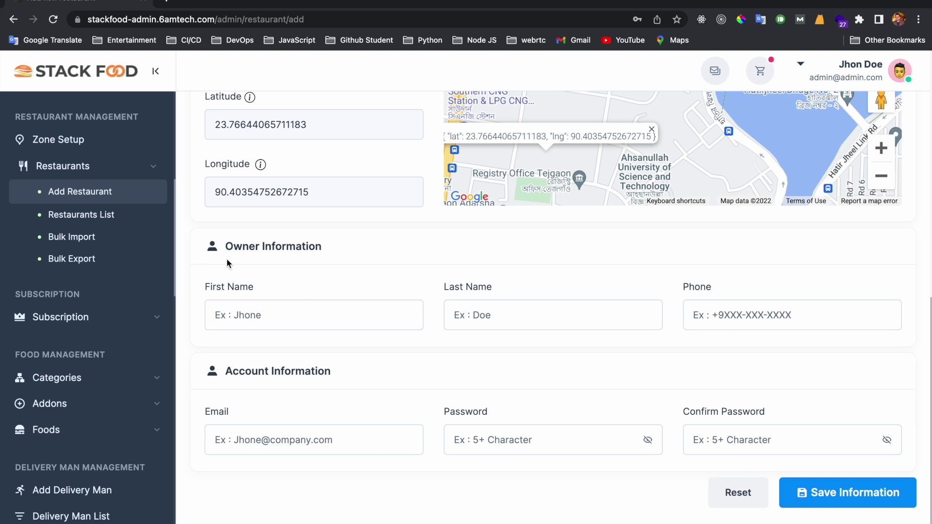
Open the Restaurants List of 16 restaurants and scroll down to the Hungry Puppets row.
click(93, 222)
scroll(460, 368, down, 5)
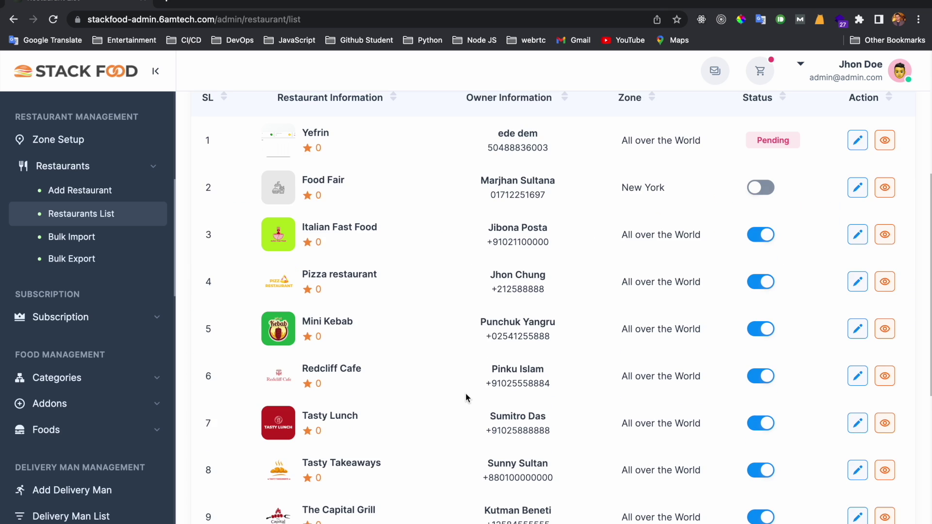
scroll(465, 393, up, 5)
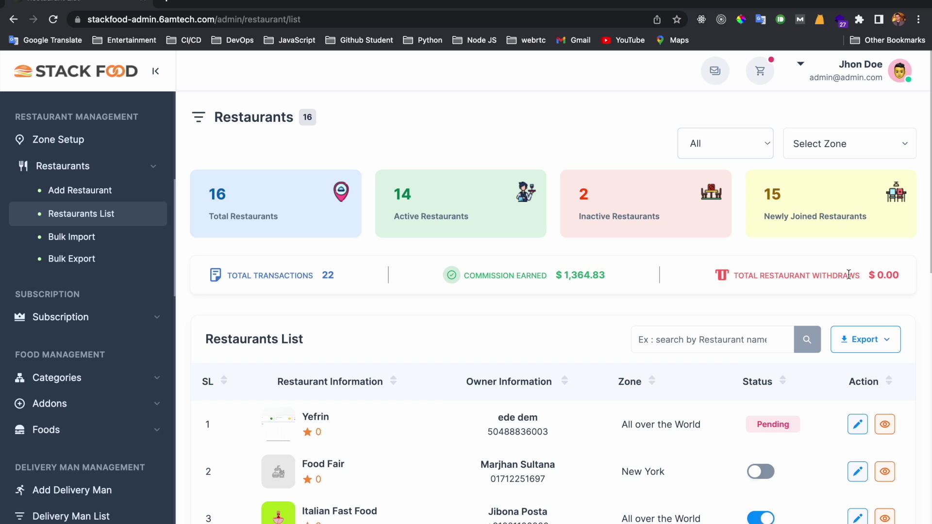
scroll(415, 319, down, 4)
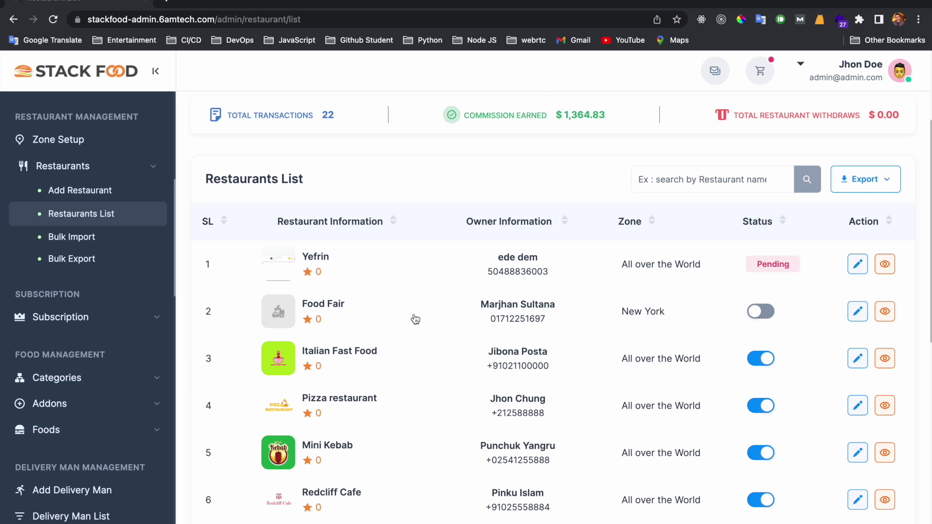
scroll(412, 318, down, 10)
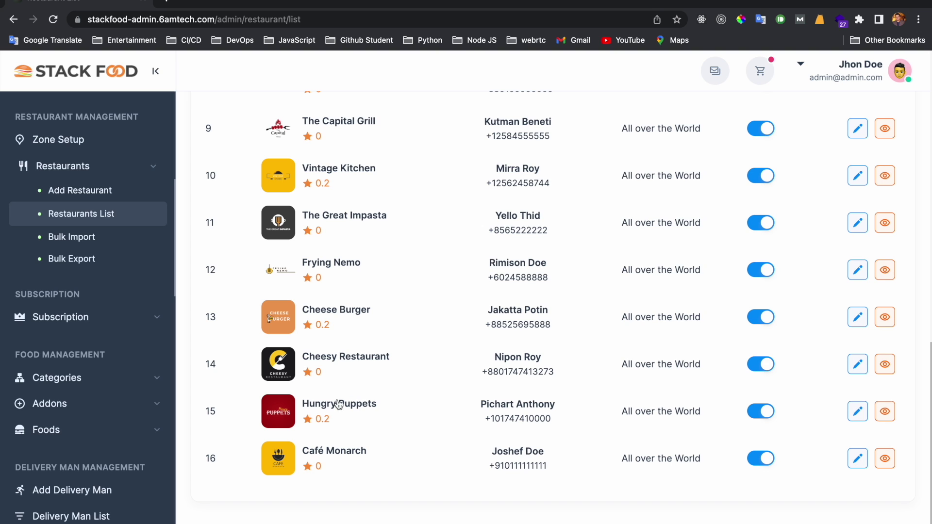
Open Hungry Puppets' Overview tab and highlight its $1,233.23 collected cash.
click(317, 411)
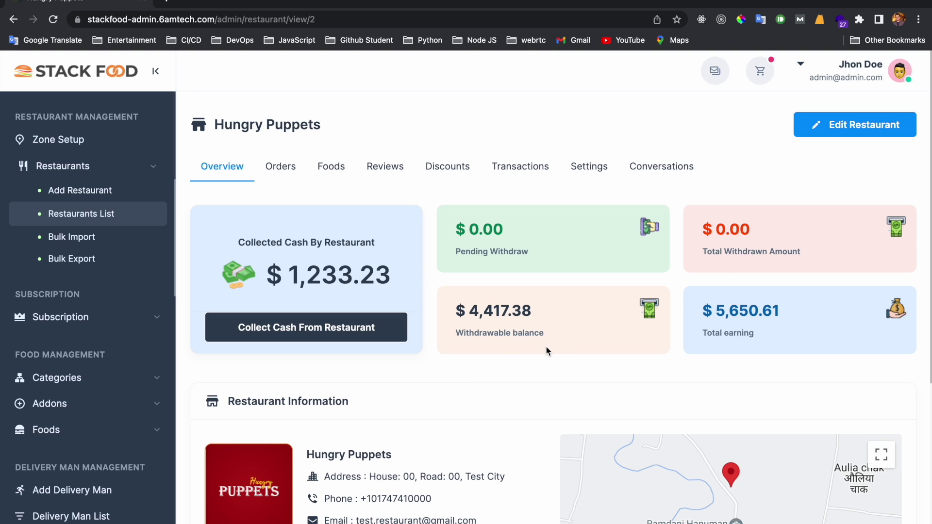
scroll(494, 373, down, 3)
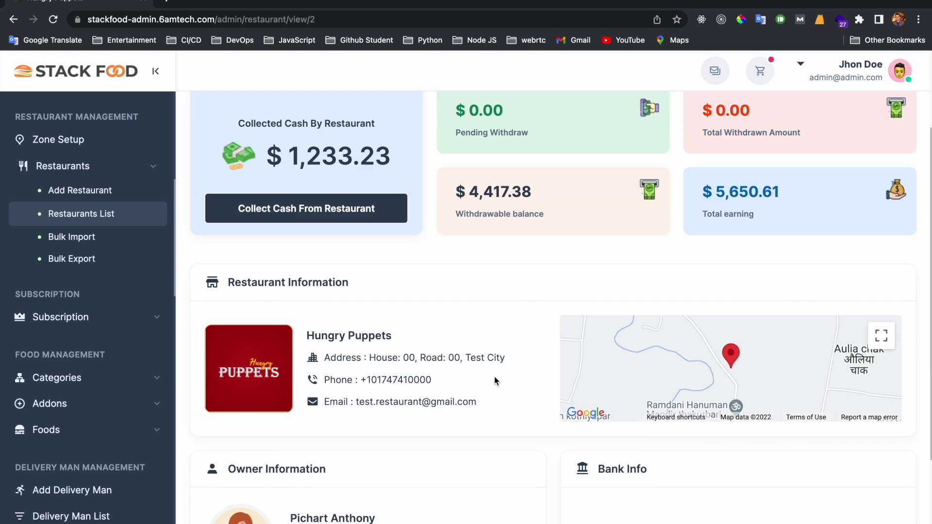
scroll(556, 385, down, 2)
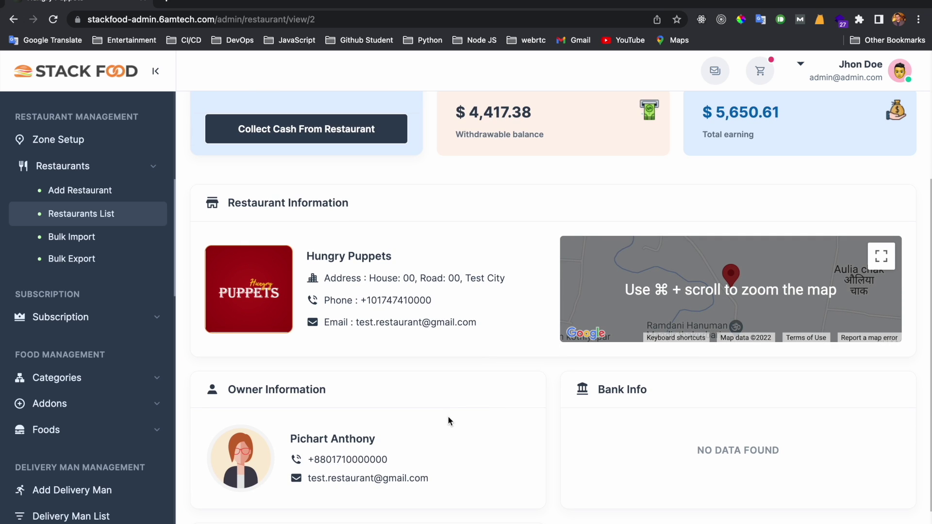
scroll(522, 434, down, 2)
scroll(536, 431, up, 7)
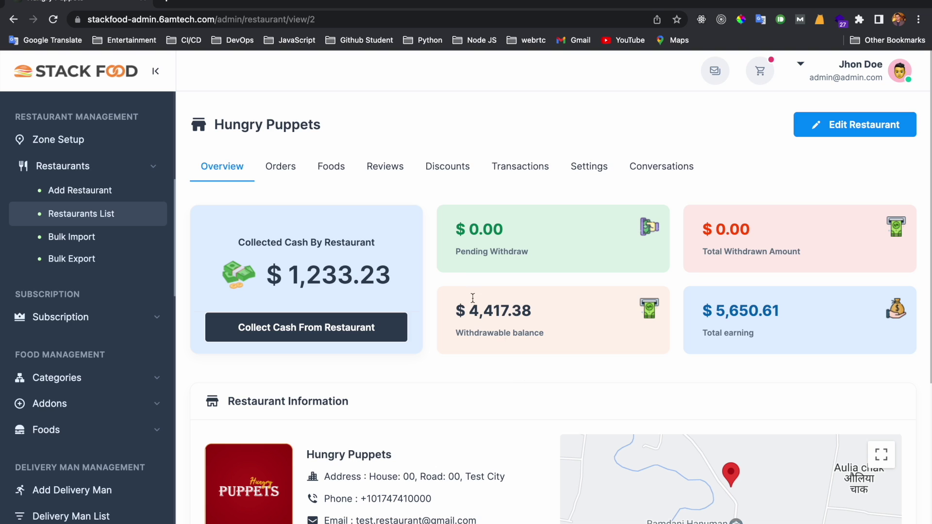
drag(293, 276, 339, 276)
click(326, 276)
drag(292, 269, 391, 274)
click(348, 274)
Highlight pending withdraw 0.00, total withdrawn 0.00, withdrawable balance 4,417.38 and total earning 5,650.61.
double_click(487, 233)
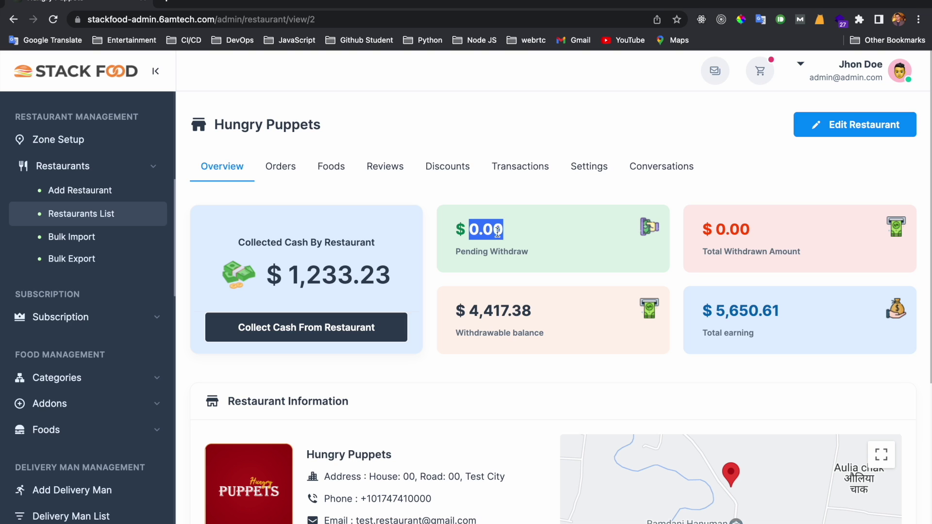
double_click(731, 231)
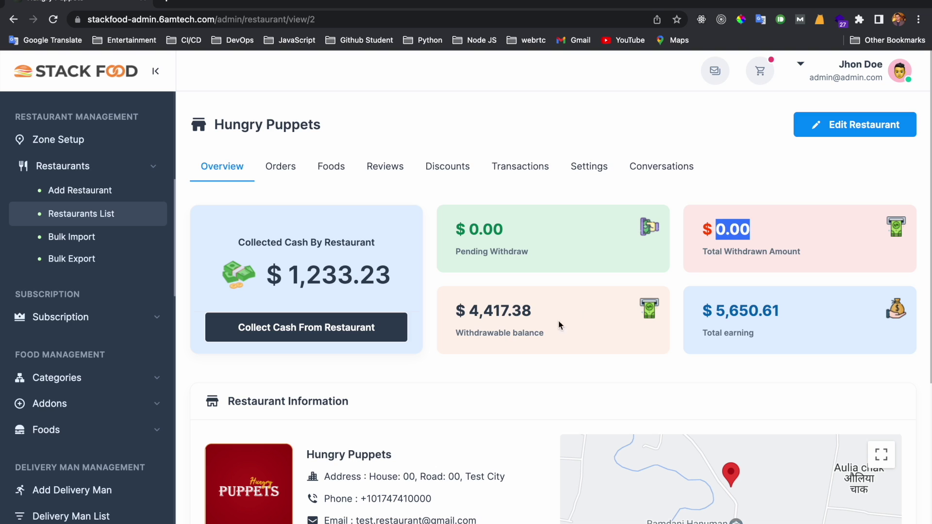
double_click(505, 312)
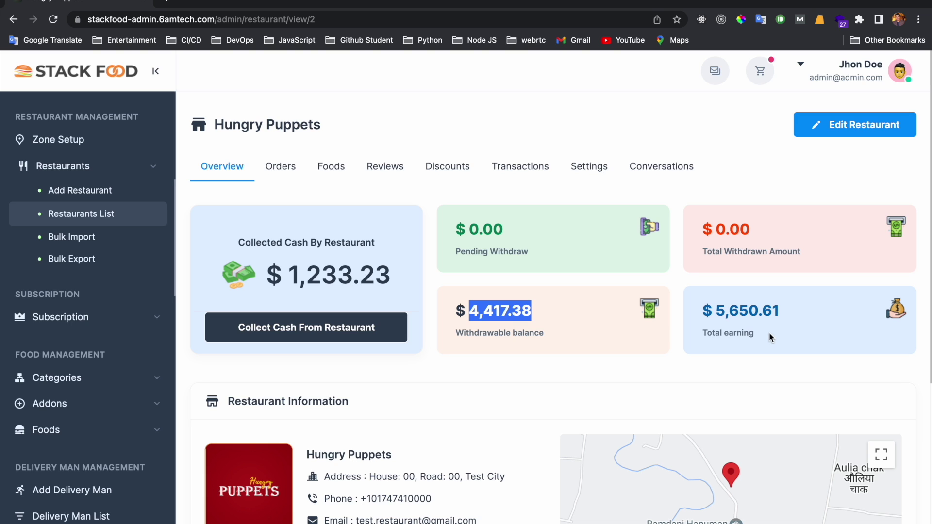
double_click(761, 312)
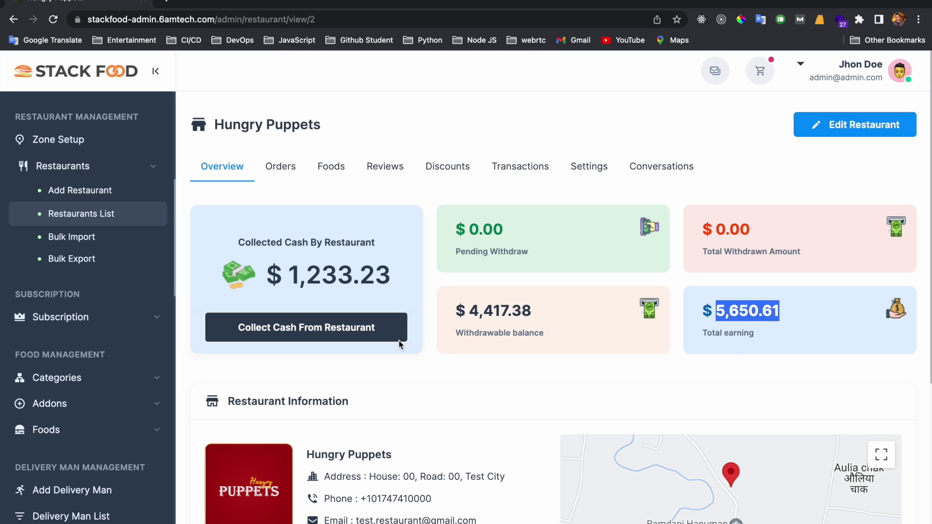
click(735, 359)
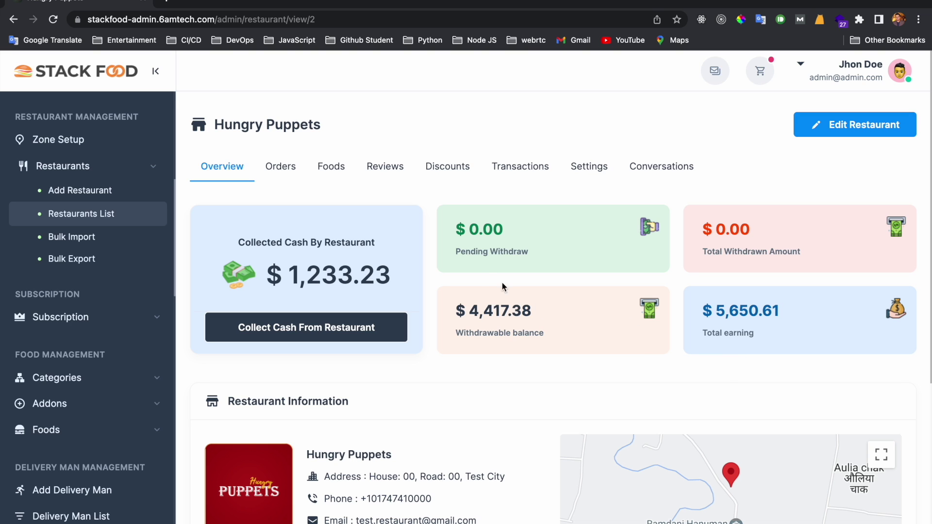
Open the Hungry Puppets Orders tab and view the details of order 100076.
click(286, 173)
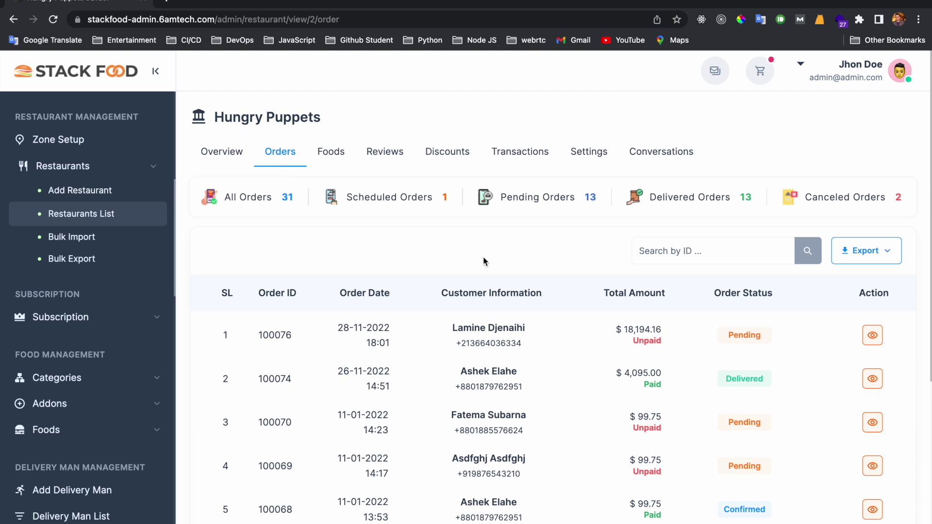
scroll(489, 293, down, 5)
scroll(496, 414, up, 5)
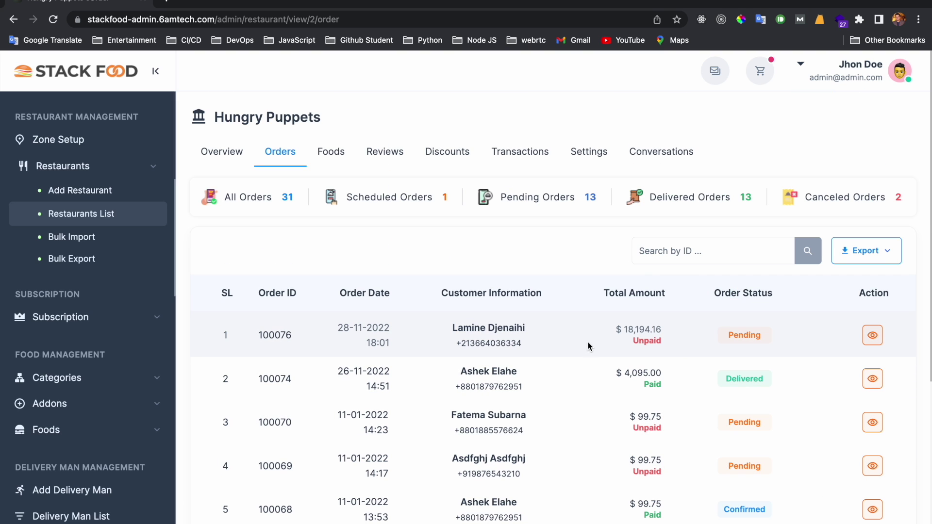
click(281, 339)
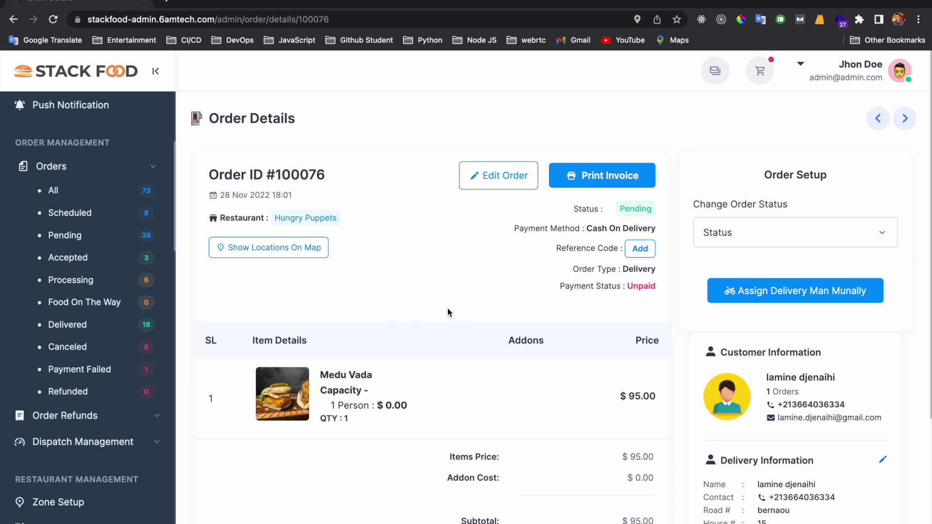
scroll(447, 309, down, 4)
scroll(473, 354, up, 4)
Check order 100076's status options and Assign Delivery Man window, then return and open Foods.
click(778, 227)
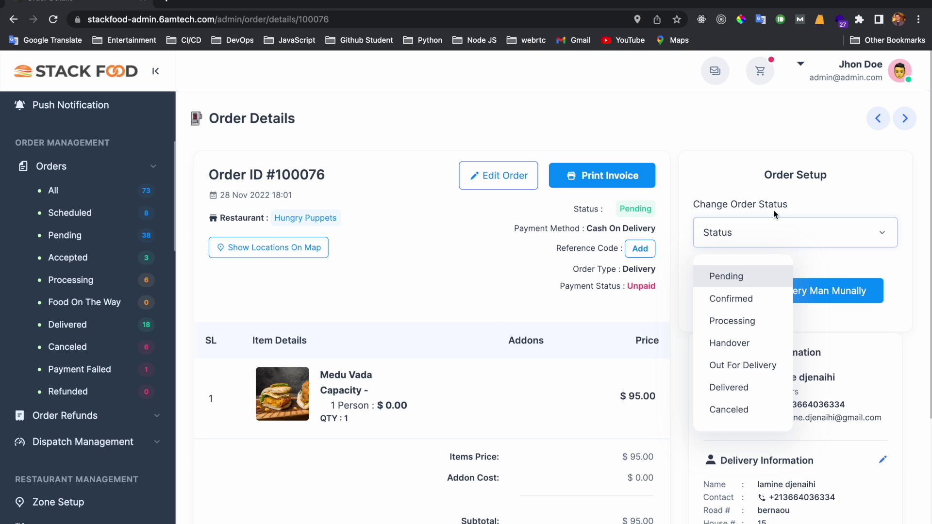
click(751, 167)
click(802, 295)
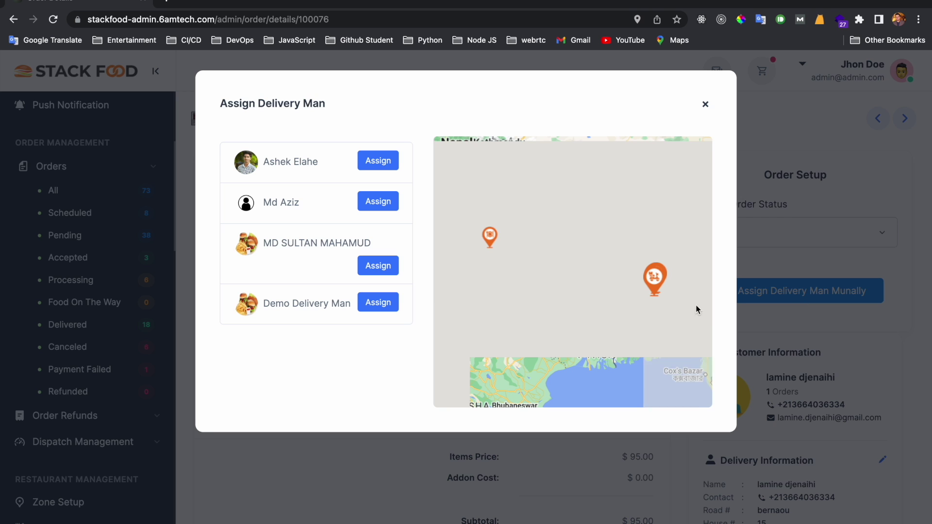
click(705, 103)
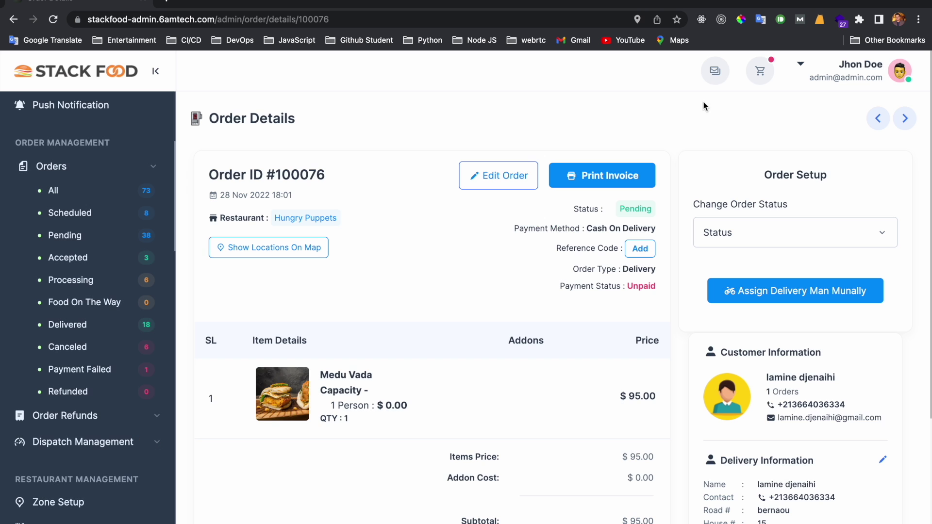
scroll(697, 426, down, 4)
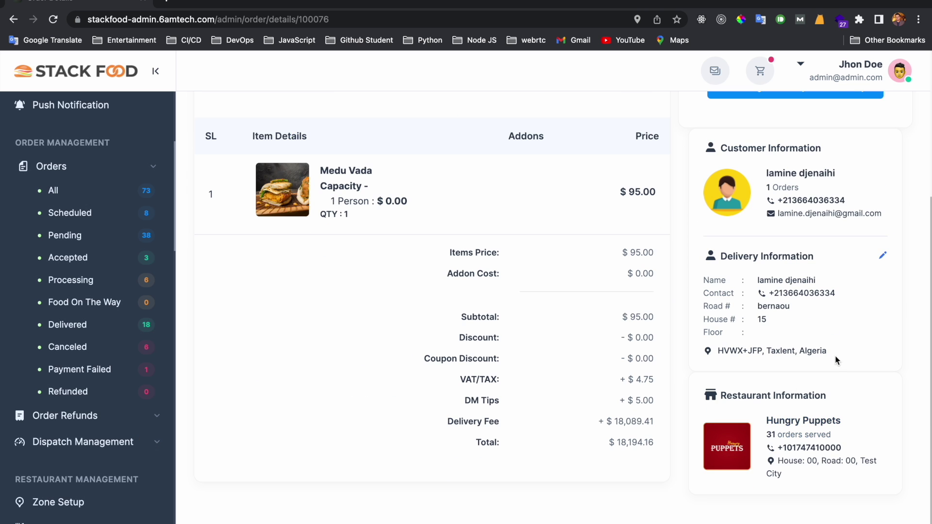
scroll(840, 356, up, 4)
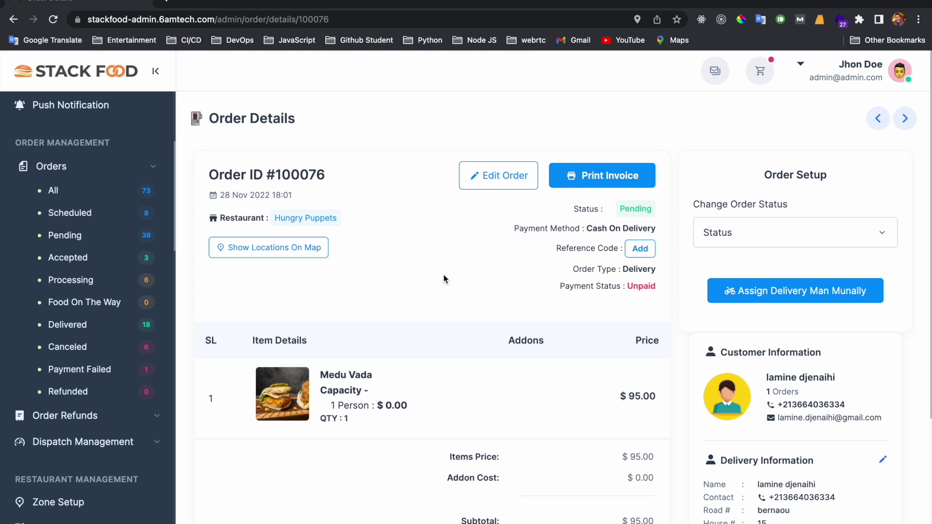
click(14, 19)
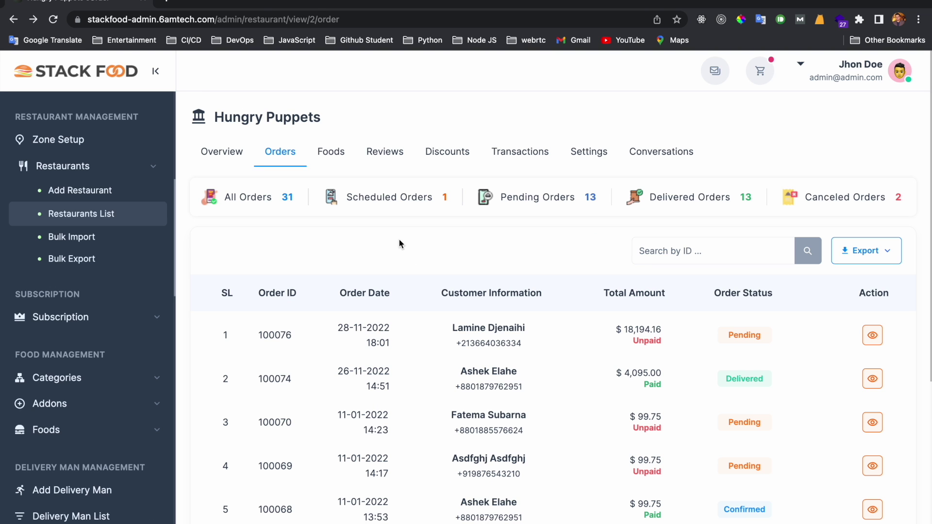
click(331, 158)
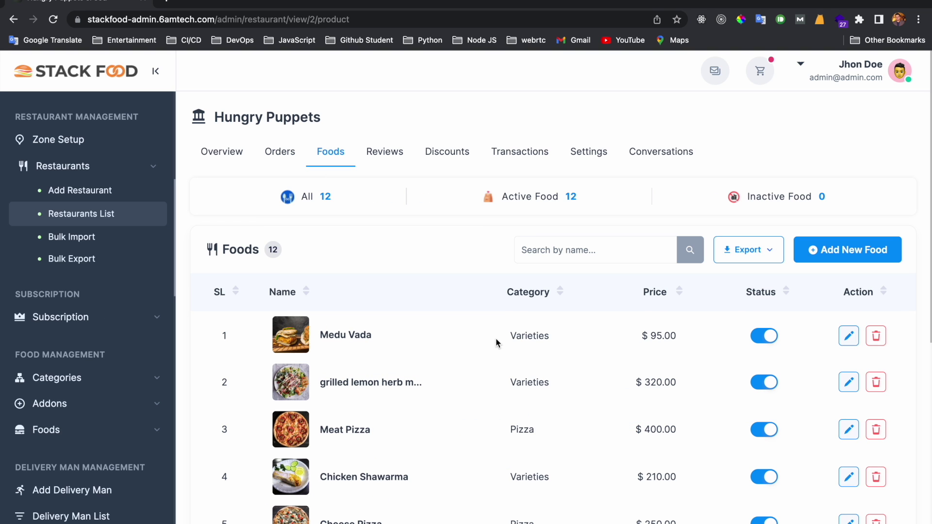
Browse the 12-item food list, then view the Reviews (4.0 of 5) and Discounts tabs.
scroll(500, 343, down, 8)
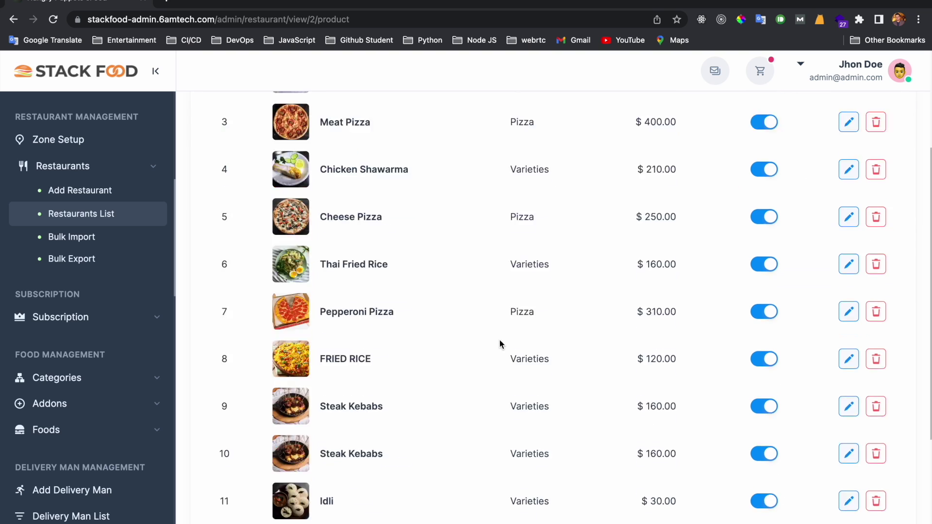
scroll(537, 394, up, 8)
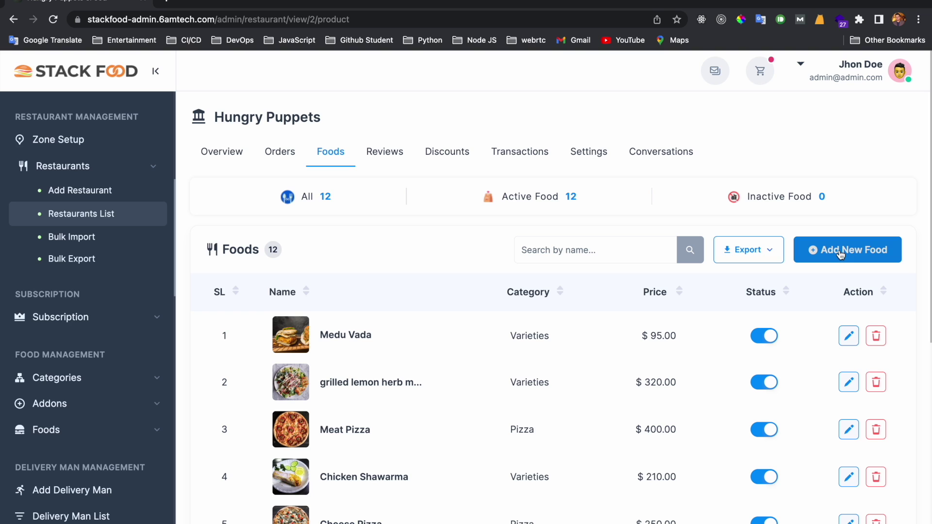
click(384, 160)
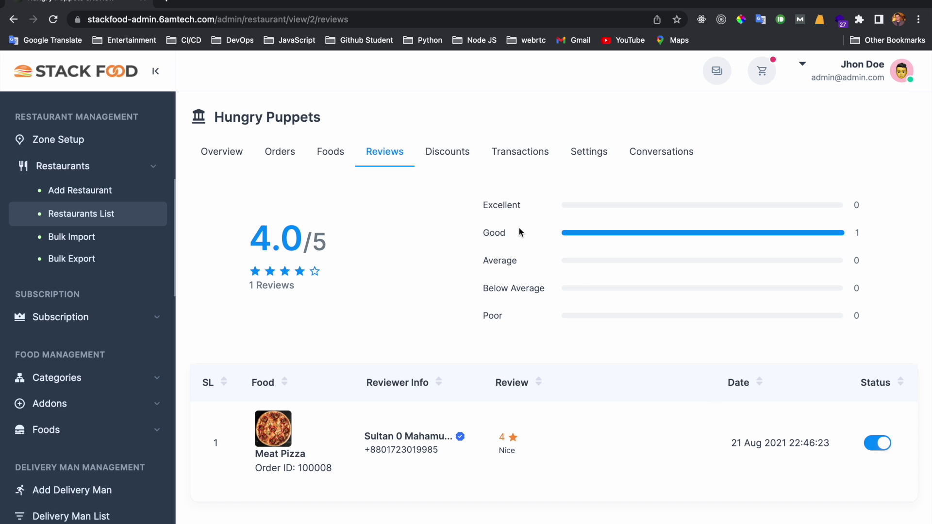
click(456, 164)
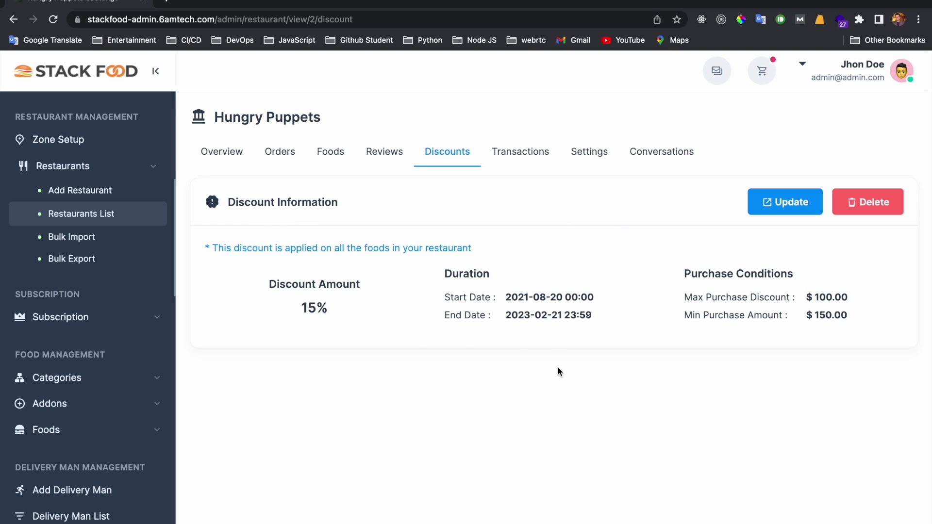
Delete Hungry Puppets' 15% discount and confirm the removal.
click(873, 207)
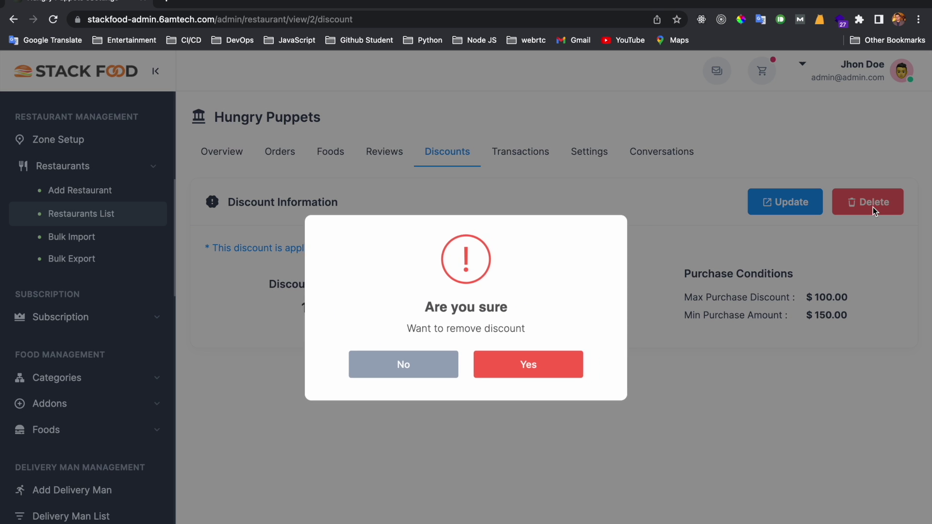
click(521, 371)
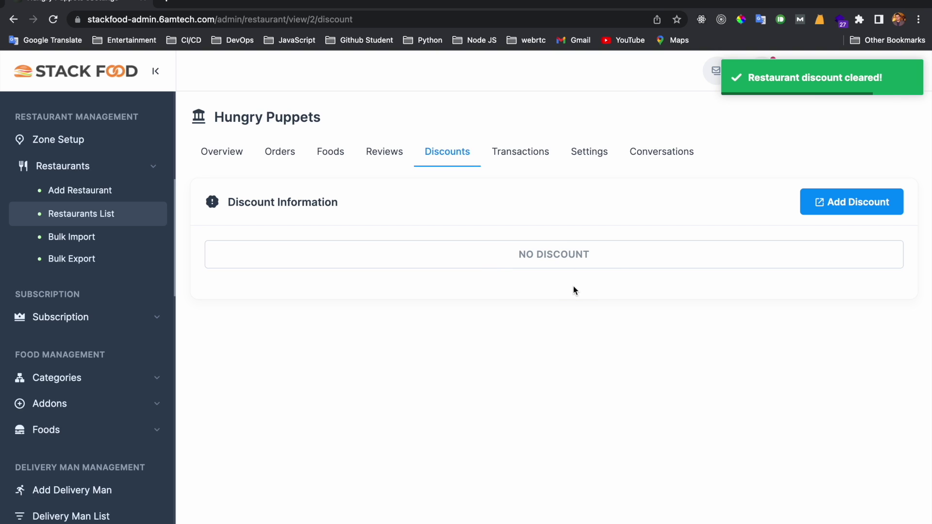
Start a new discount with 20% off, $100 minimum purchase and $50 maximum discount.
click(851, 213)
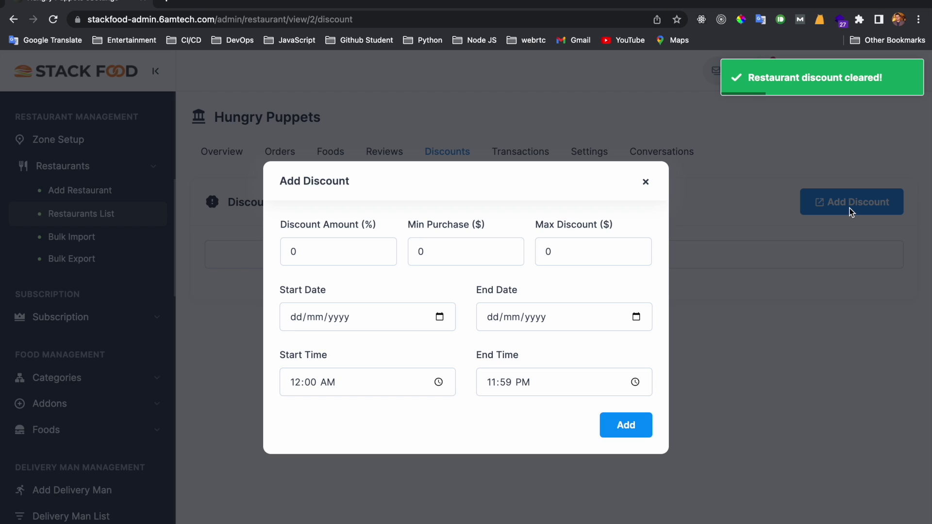
click(365, 253)
drag(343, 252, 277, 253)
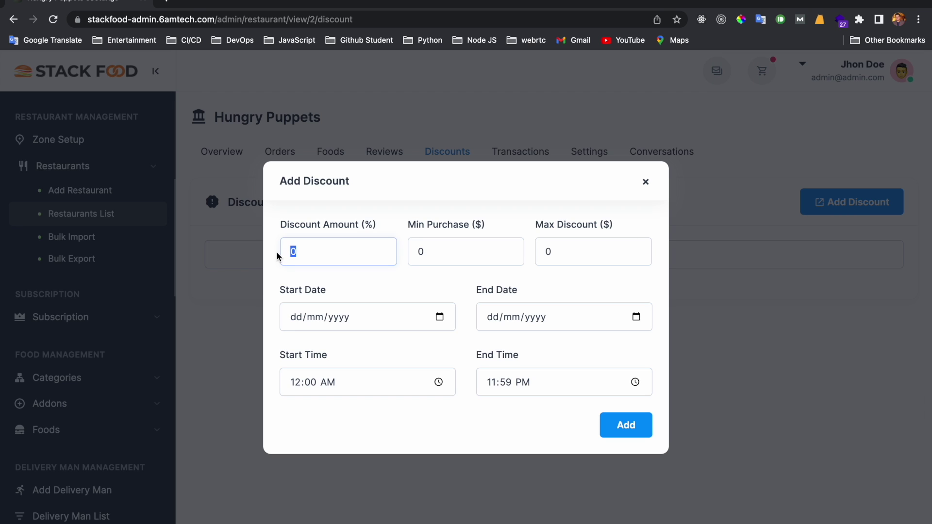
text(20)
drag(449, 256, 420, 255)
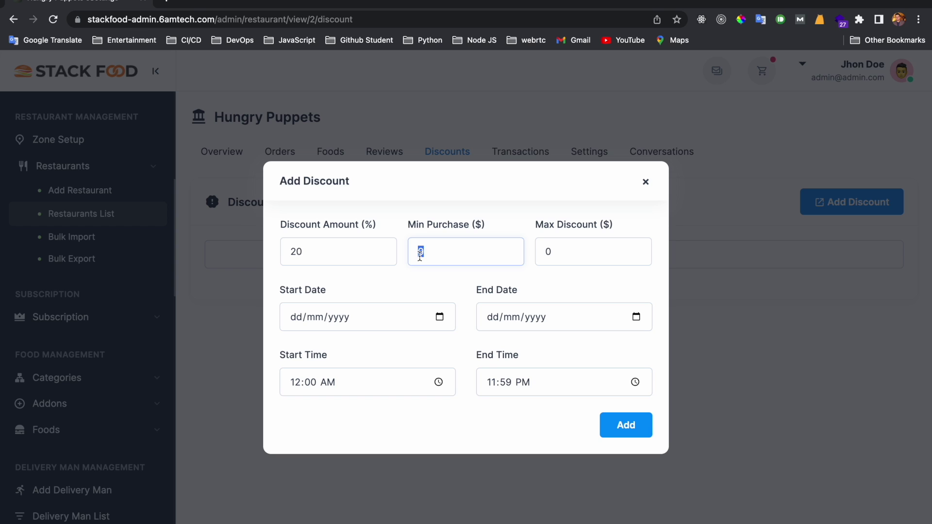
text(100)
click(337, 251)
double_click(337, 252)
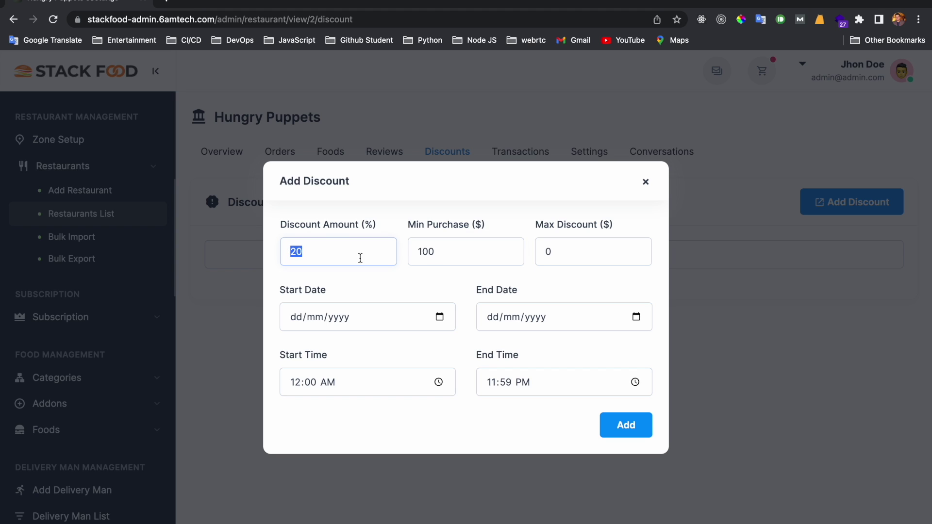
click(452, 278)
drag(578, 252, 532, 260)
key(BackSpace)
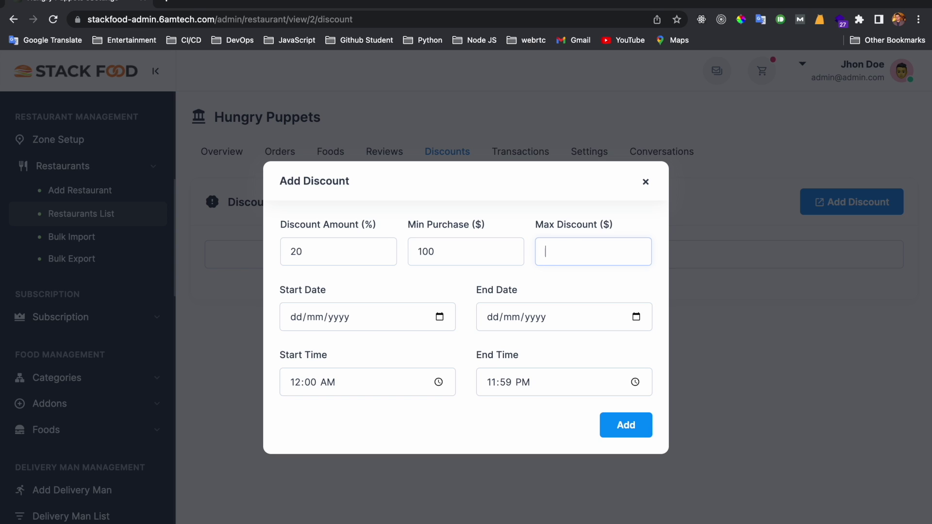
text(50)
click(429, 284)
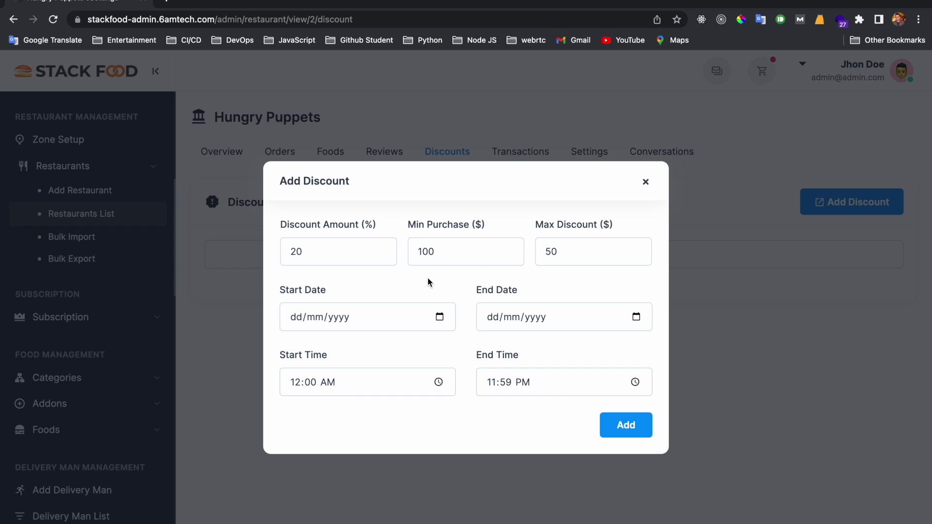
Set the discount to run from 28 to 30 November 2022 and add it.
click(440, 317)
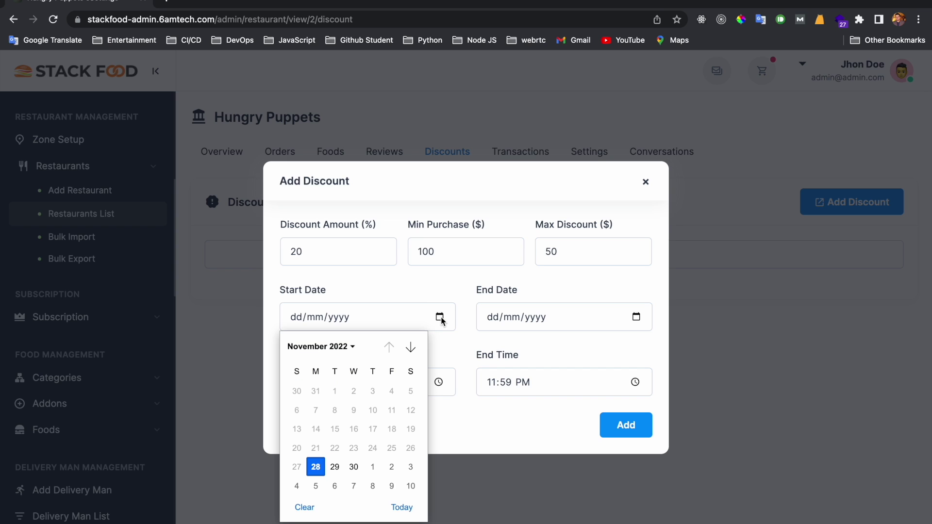
click(320, 464)
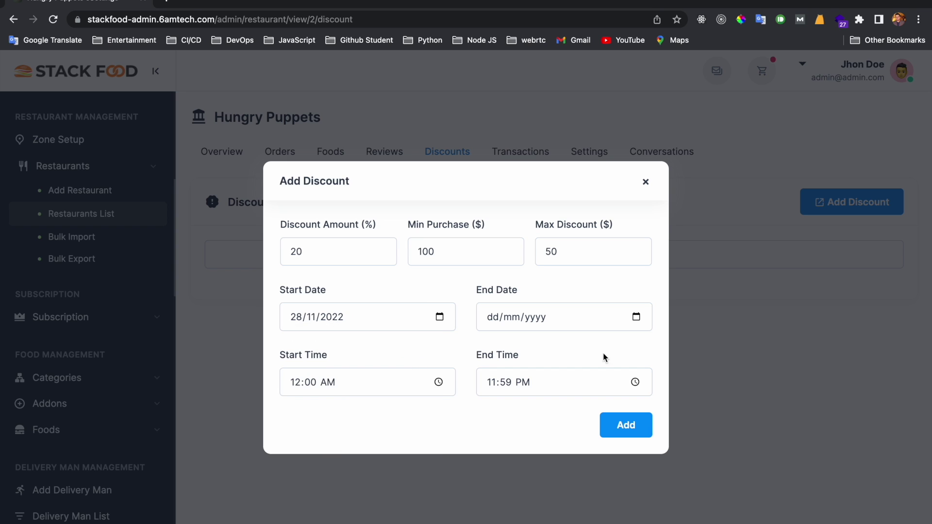
click(636, 317)
click(551, 467)
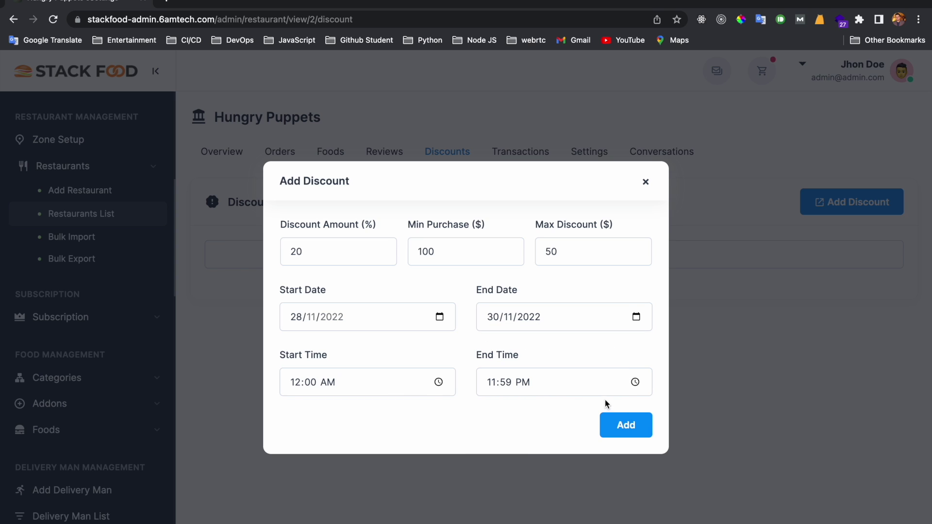
click(623, 426)
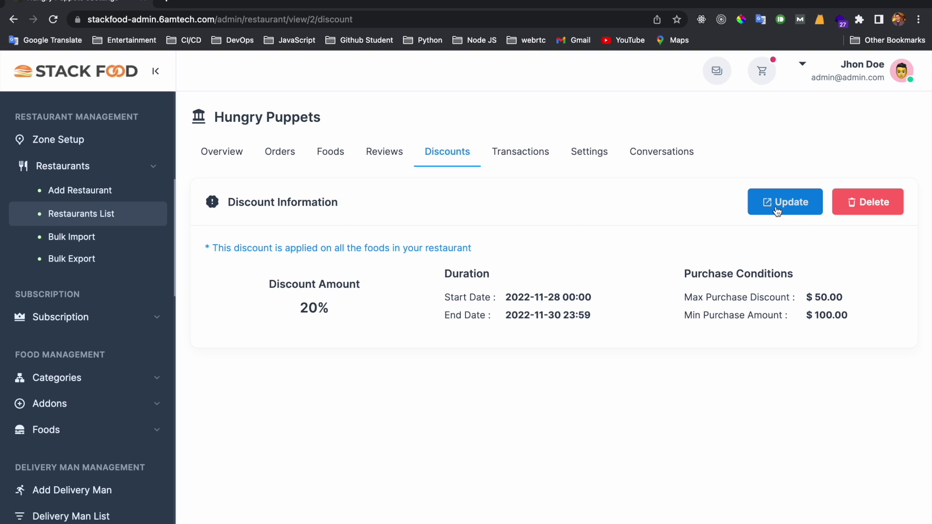
View the Transactions tab's Order Collected By Admin list, then open Hungry Puppets' Settings tab.
click(529, 163)
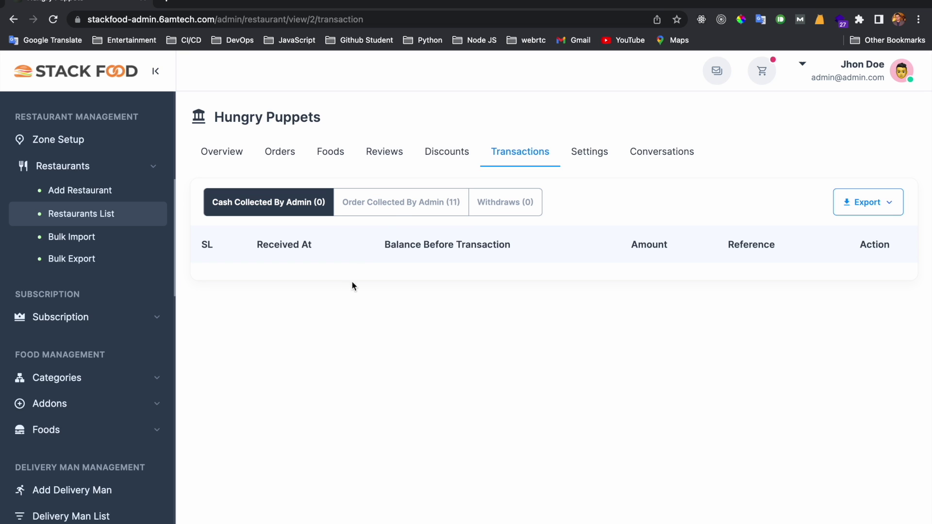
click(396, 210)
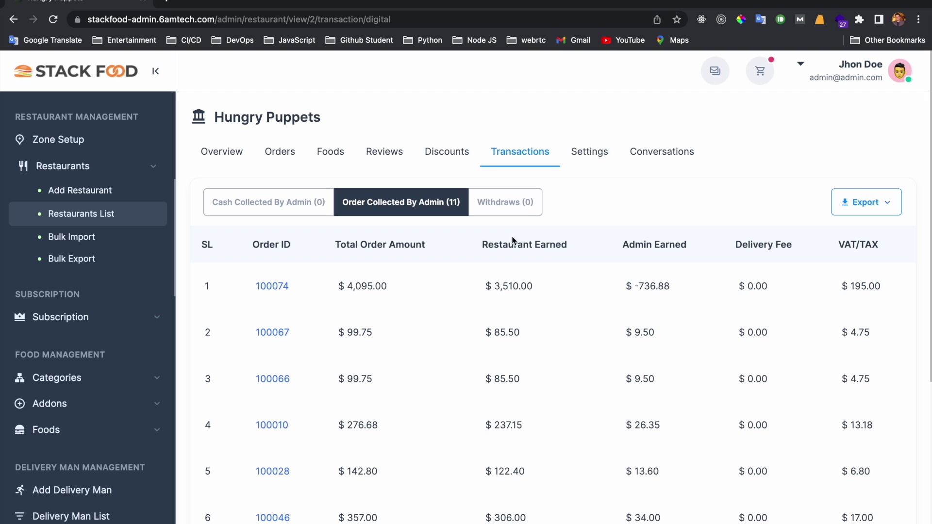
click(589, 154)
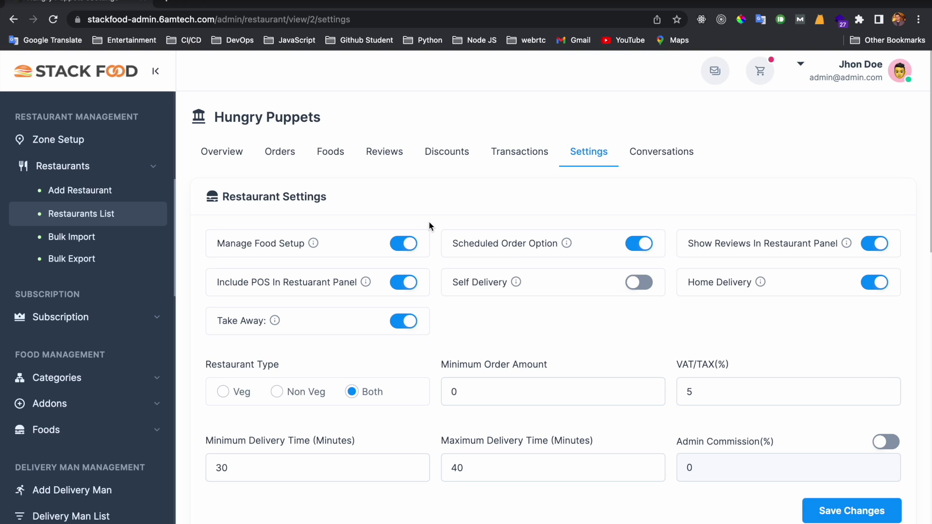
scroll(348, 214, down, 1)
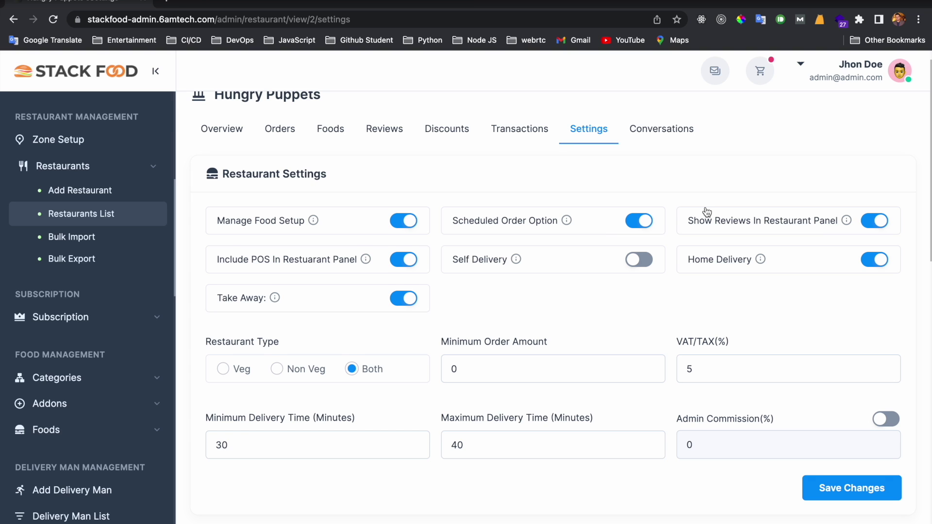
scroll(707, 210, down, 1)
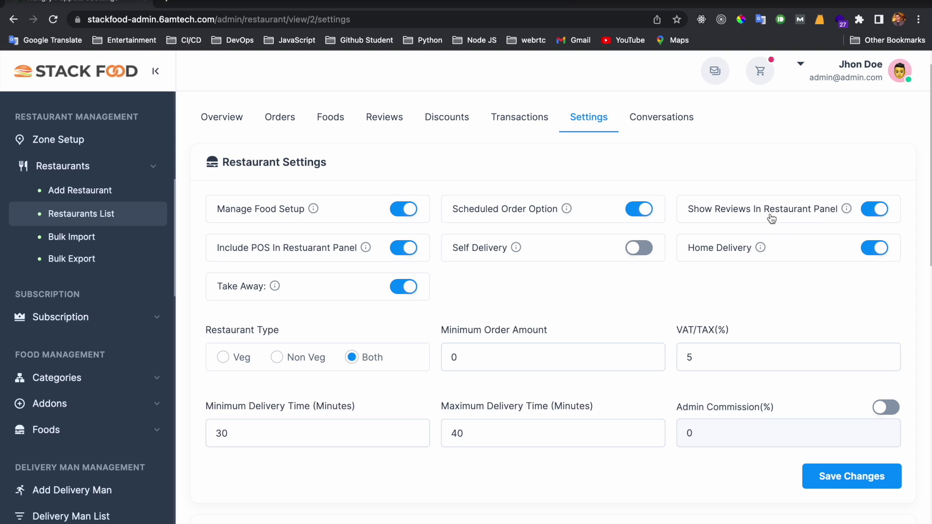
mouse_move(846, 212)
scroll(487, 296, down, 1)
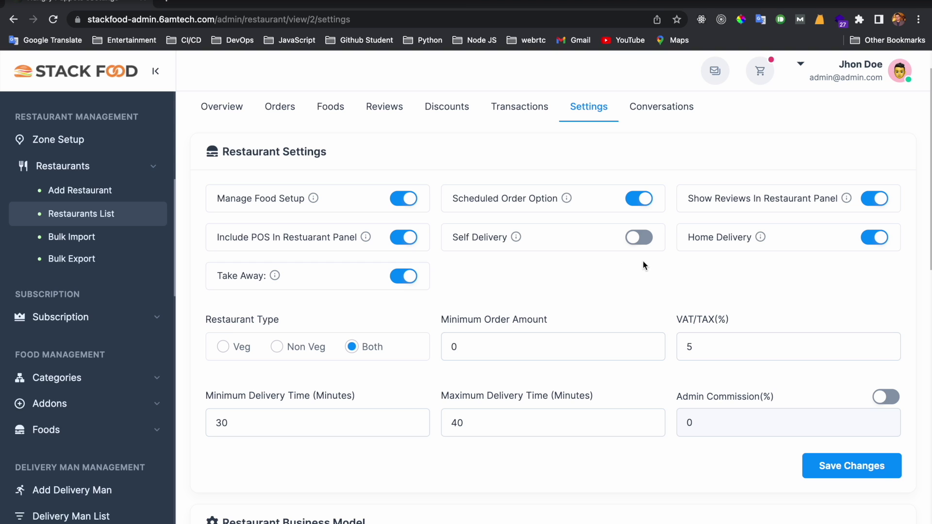
mouse_move(519, 240)
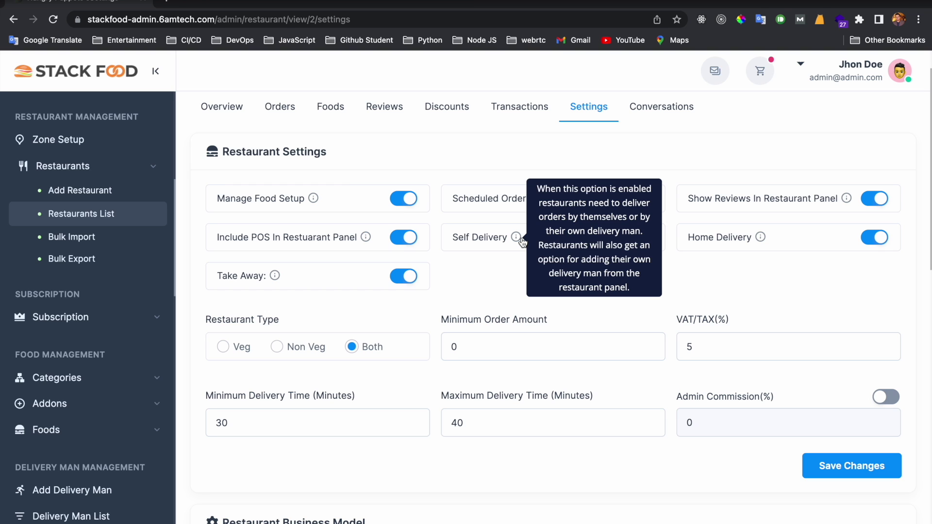
scroll(503, 264, down, 1)
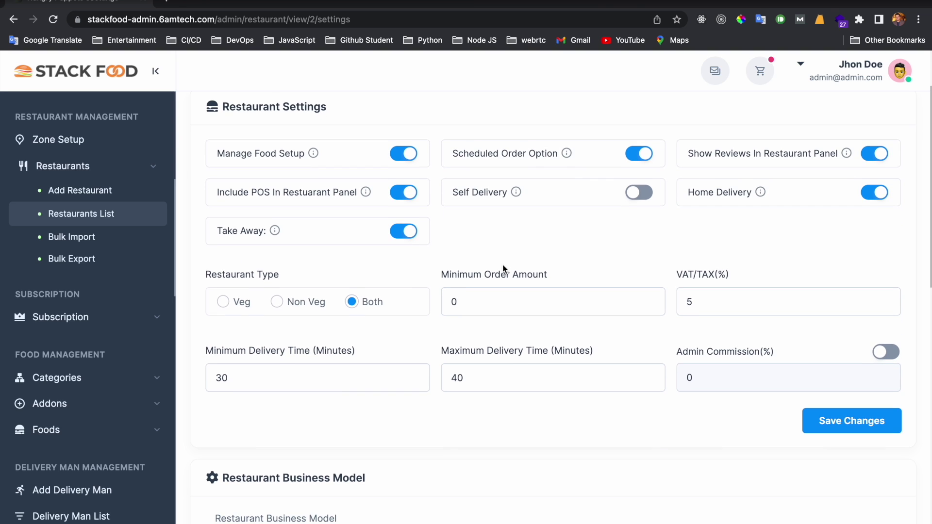
scroll(405, 322, down, 1)
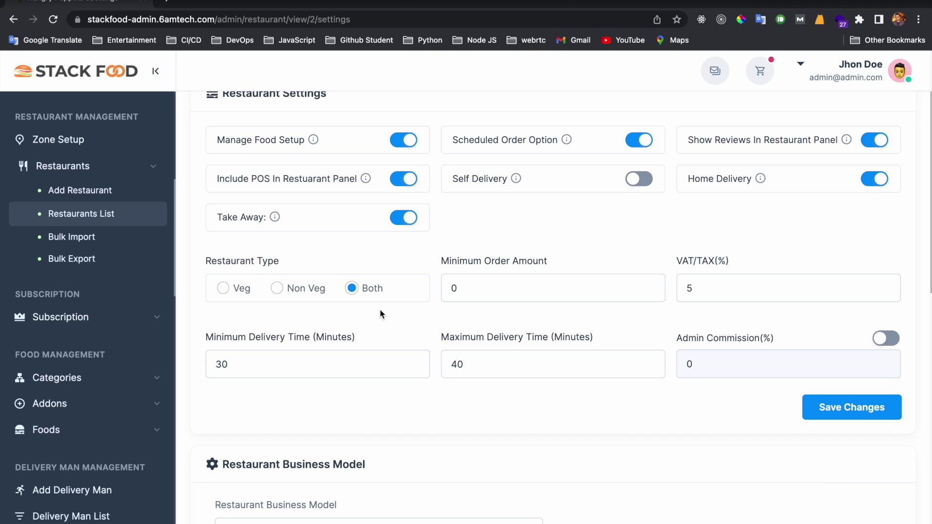
scroll(363, 303, down, 2)
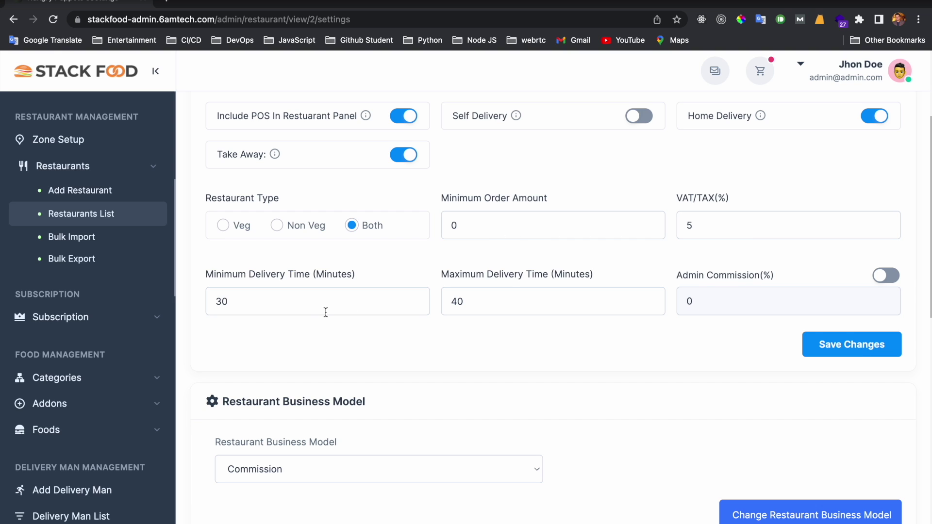
scroll(529, 272, up, 1)
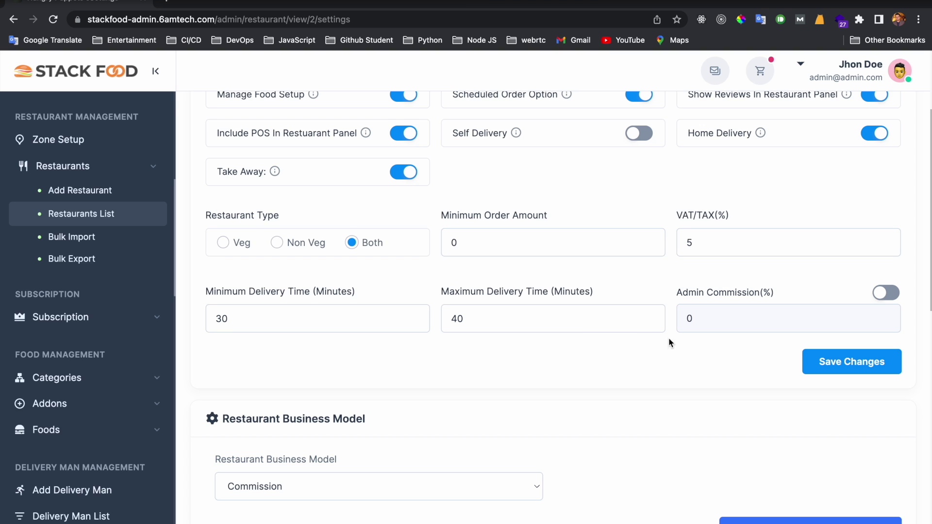
scroll(703, 344, down, 1)
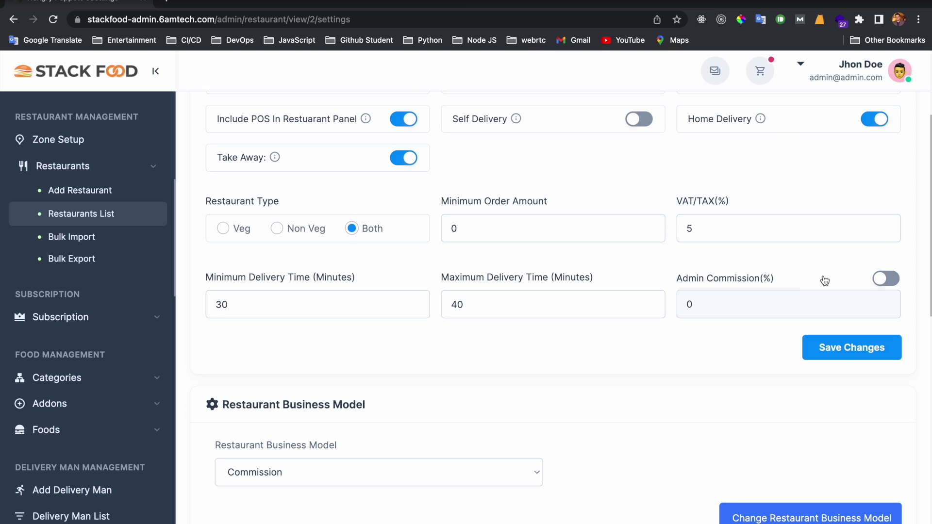
click(884, 278)
Change Hungry Puppets' admin commission from 5% to 50%.
click(796, 304)
key(BackSpace)
text(2)
key(BackSpace)
text(5)
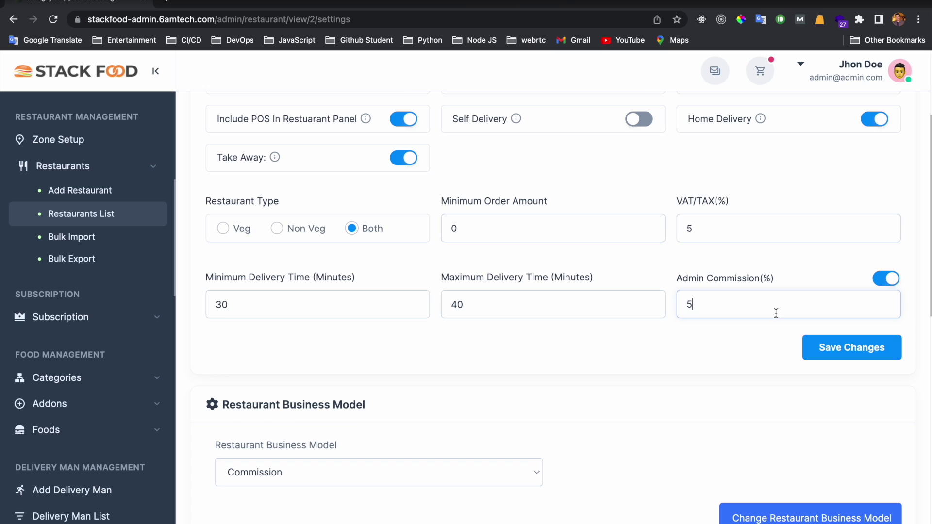
key(BackSpace)
text(50)
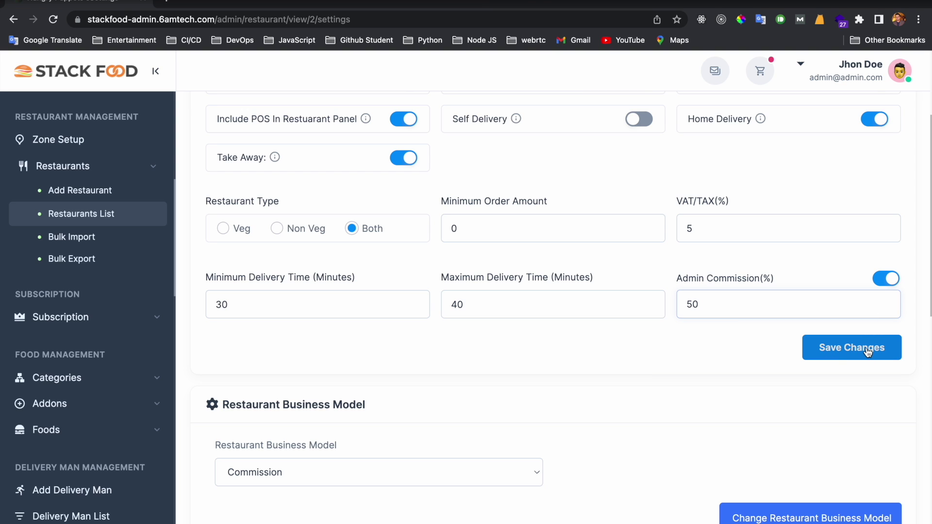
click(657, 368)
scroll(657, 368, down, 2)
scroll(656, 365, down, 3)
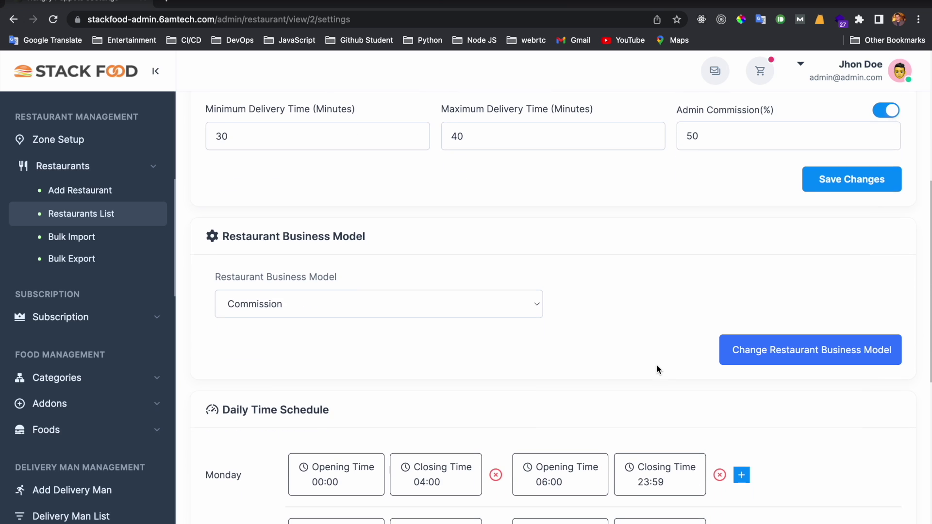
scroll(466, 345, down, 1)
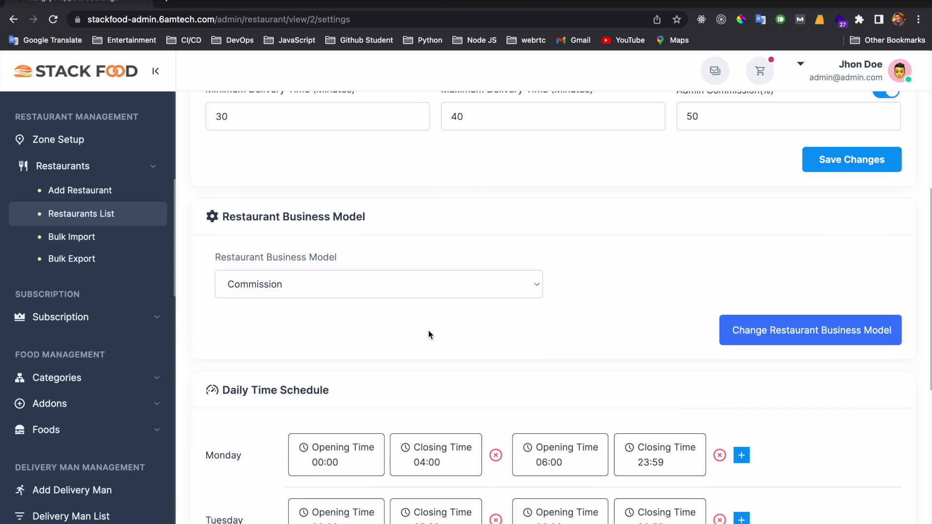
click(315, 290)
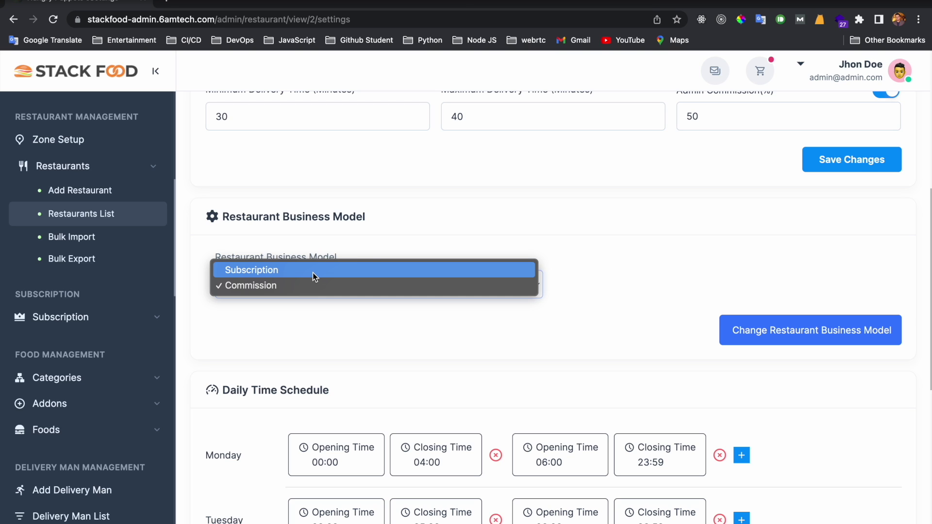
click(252, 289)
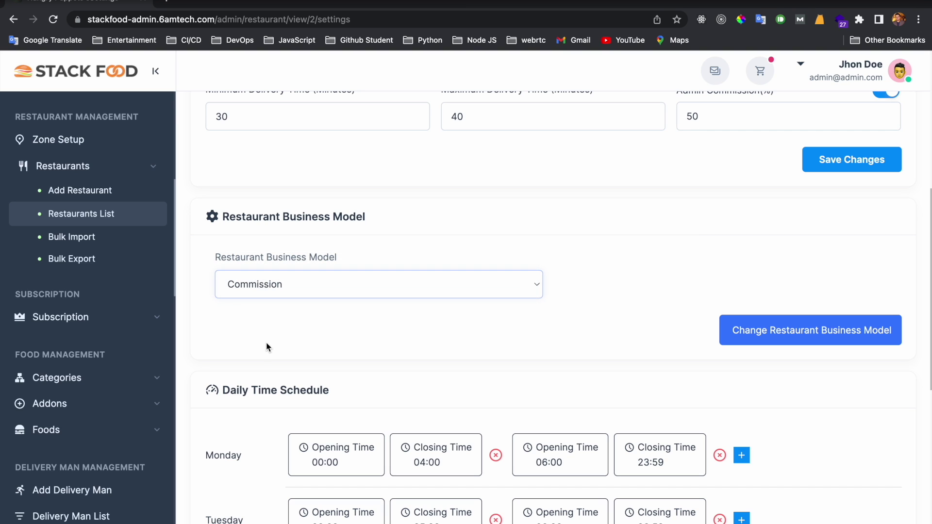
scroll(266, 342, down, 1)
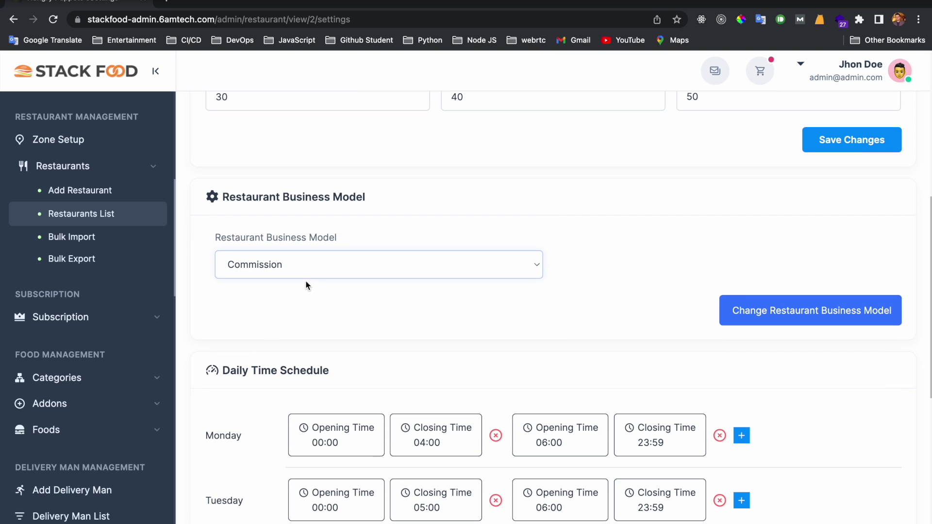
click(310, 264)
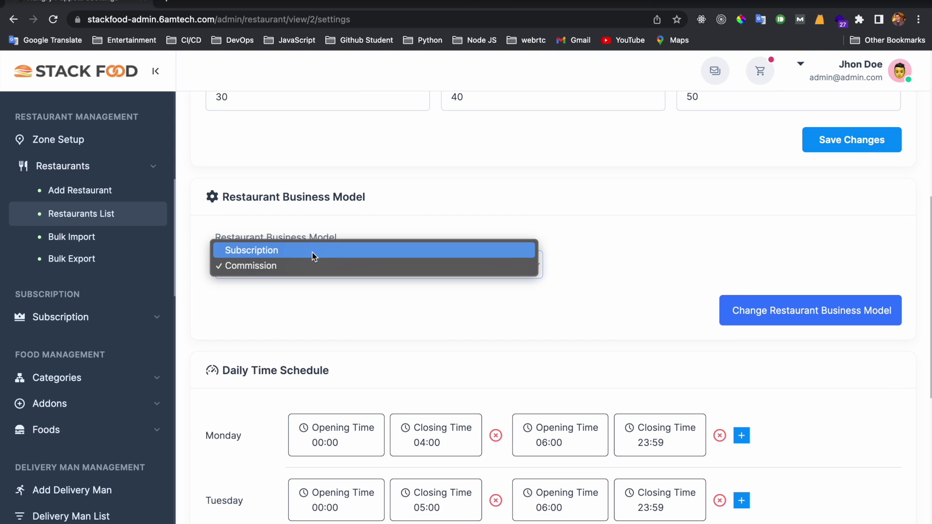
click(366, 220)
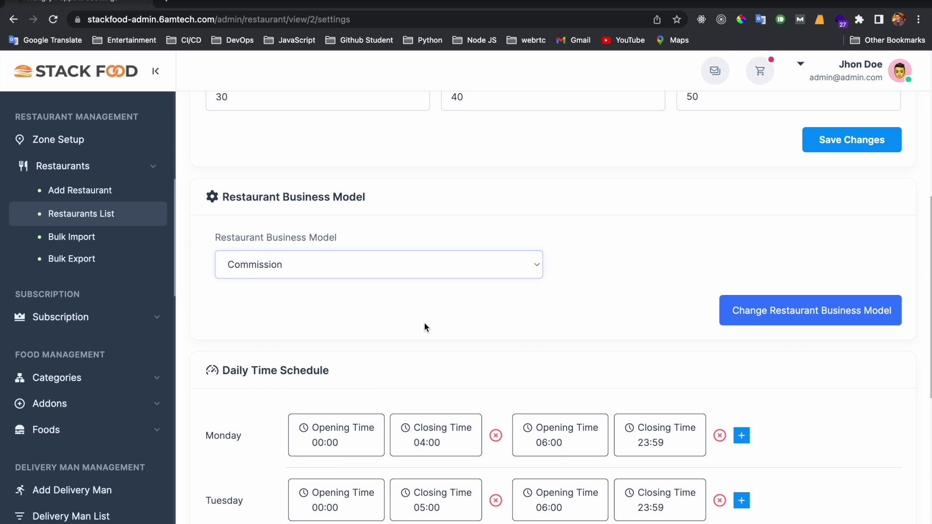
scroll(424, 324, down, 5)
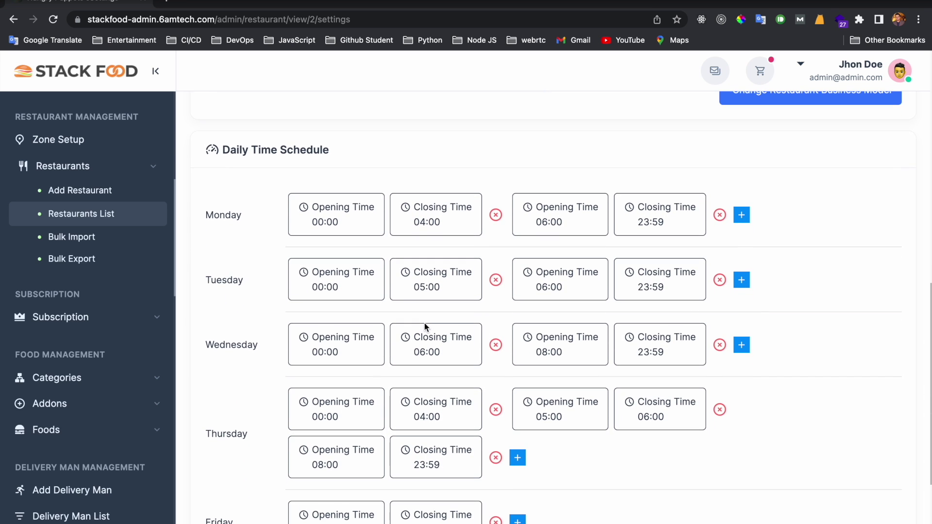
scroll(369, 187, down, 1)
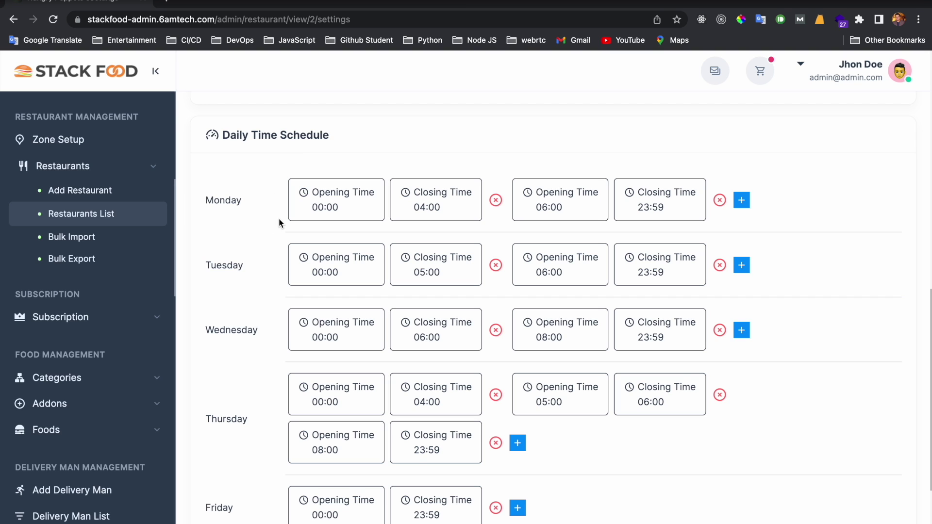
scroll(279, 223, down, 1)
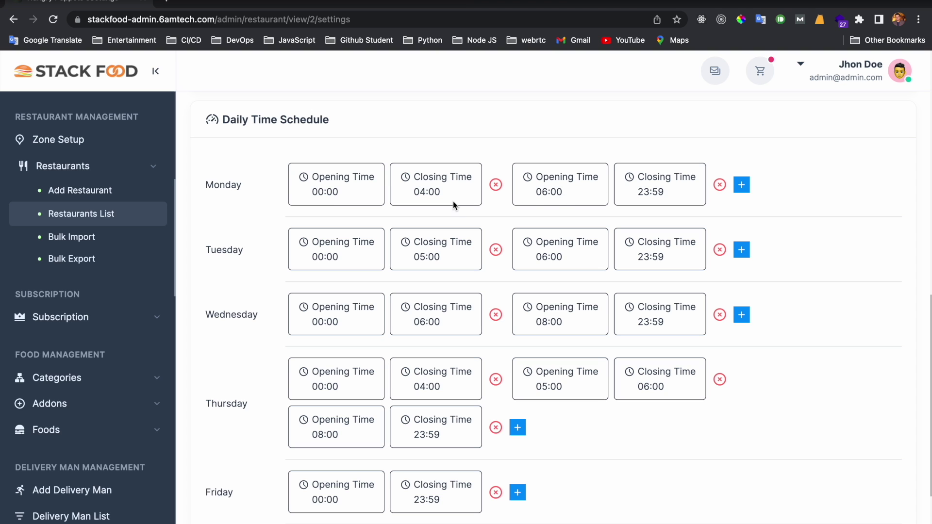
scroll(452, 205, up, 15)
click(671, 155)
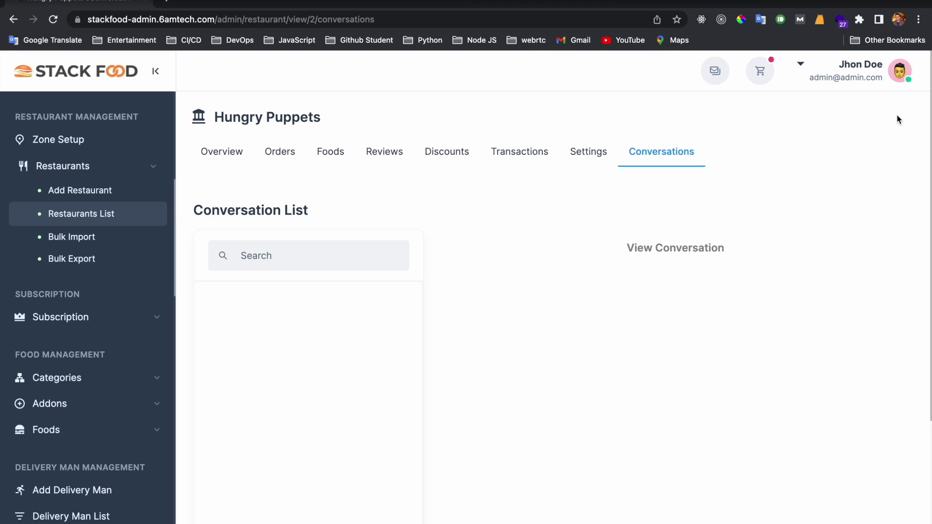
Sign out from the admin profile menu and confirm the logout with Yes.
click(897, 77)
click(792, 201)
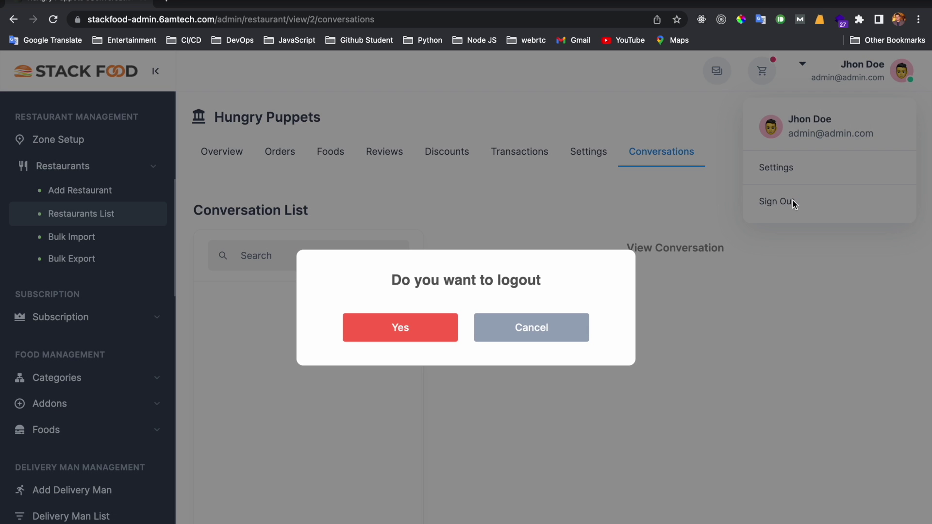
click(430, 331)
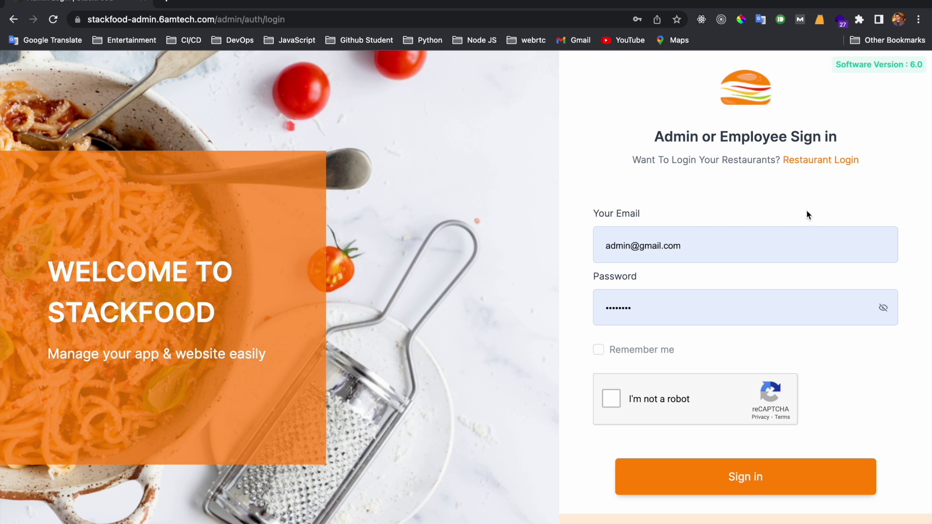
Log in as the restaurant owner using the demo credentials and reCAPTCHA.
click(820, 164)
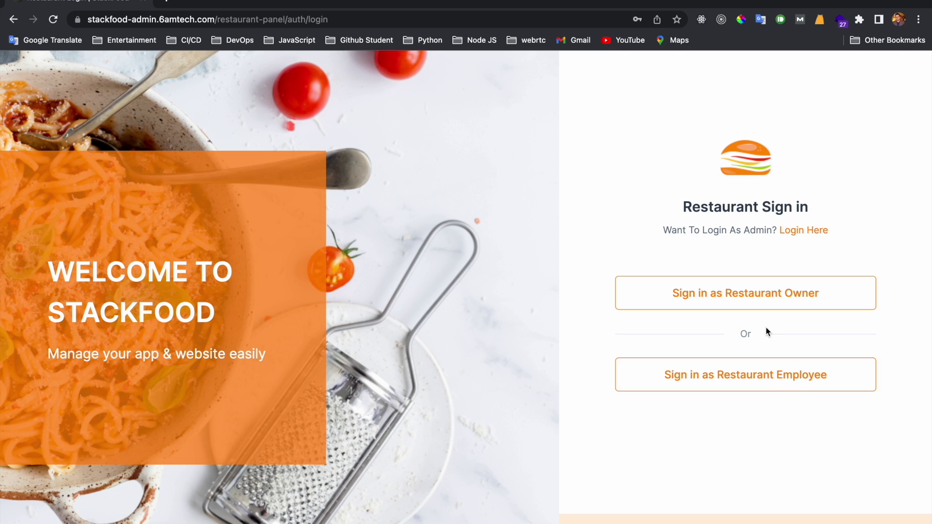
click(787, 294)
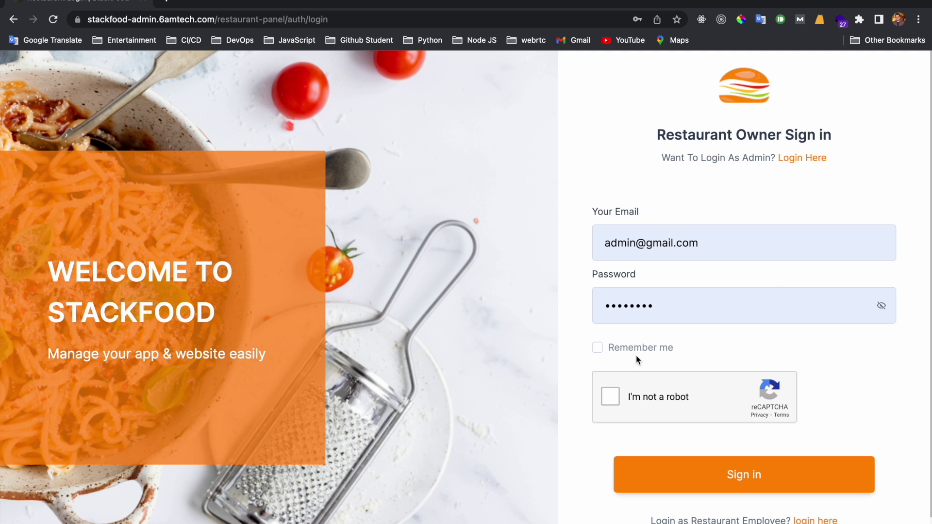
scroll(751, 357, down, 2)
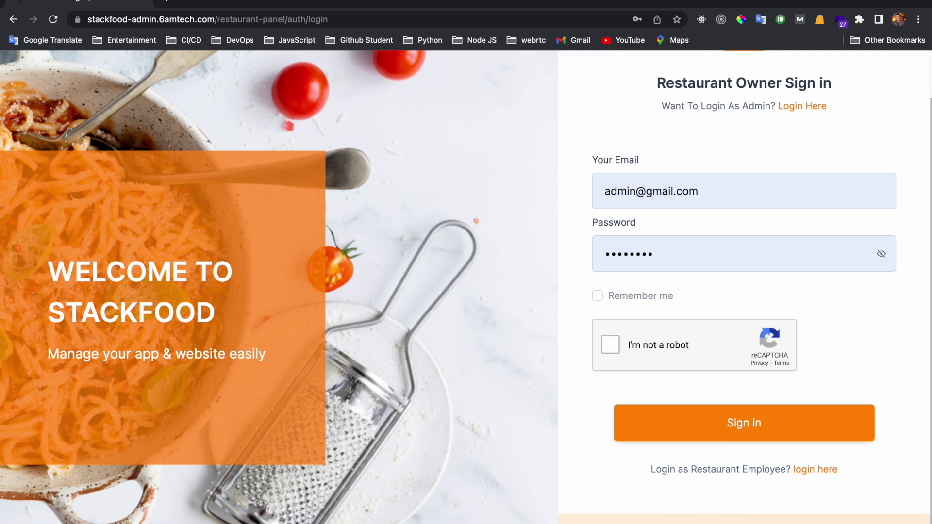
click(872, 519)
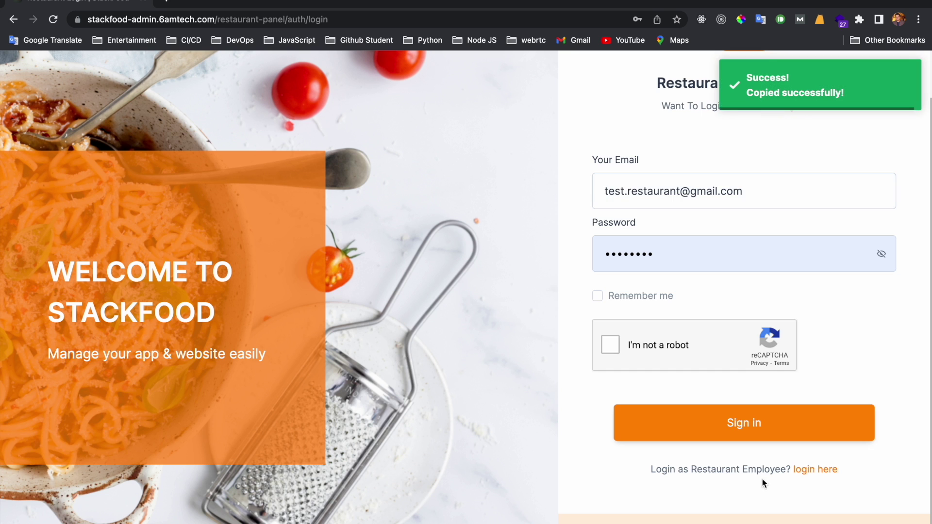
scroll(727, 483, up, 2)
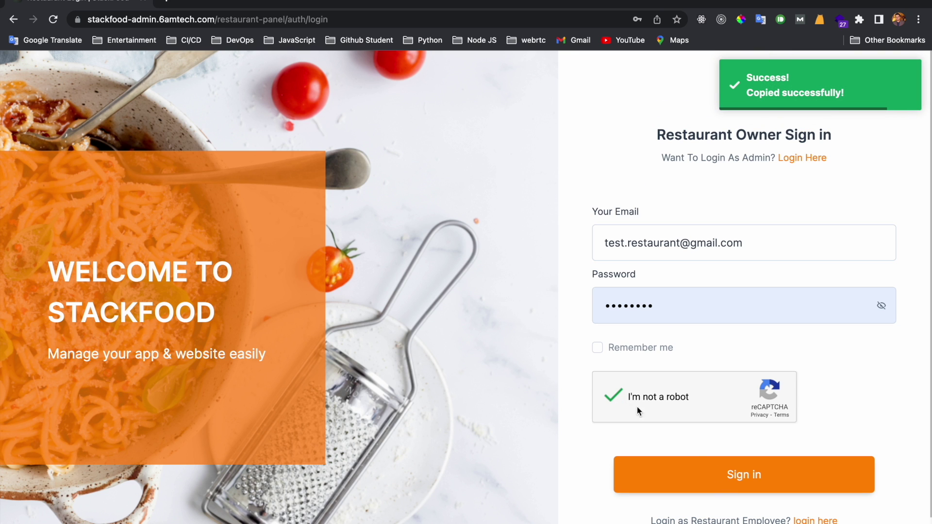
click(698, 468)
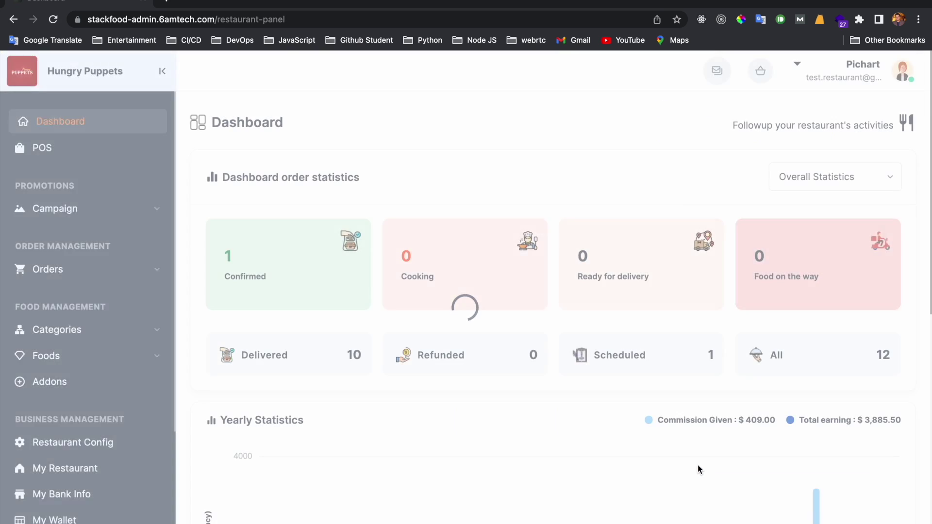
click(481, 197)
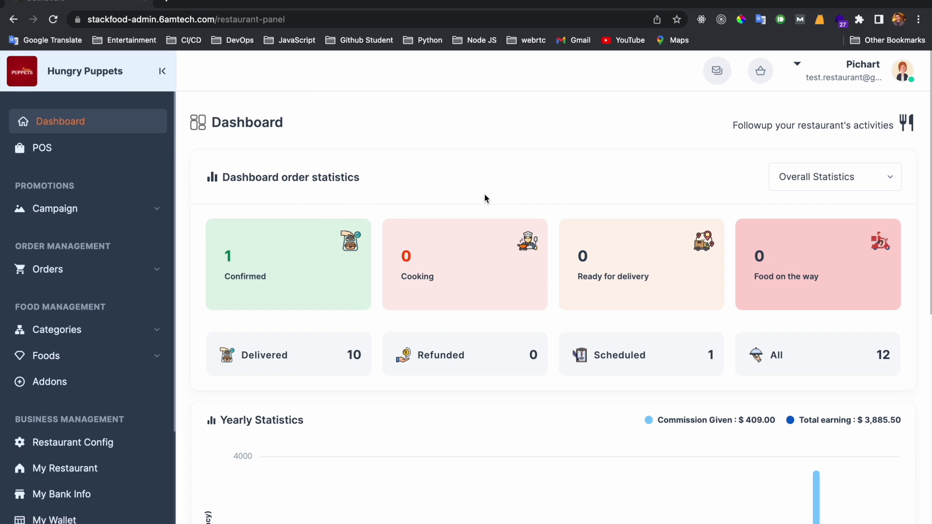
scroll(549, 267, down, 5)
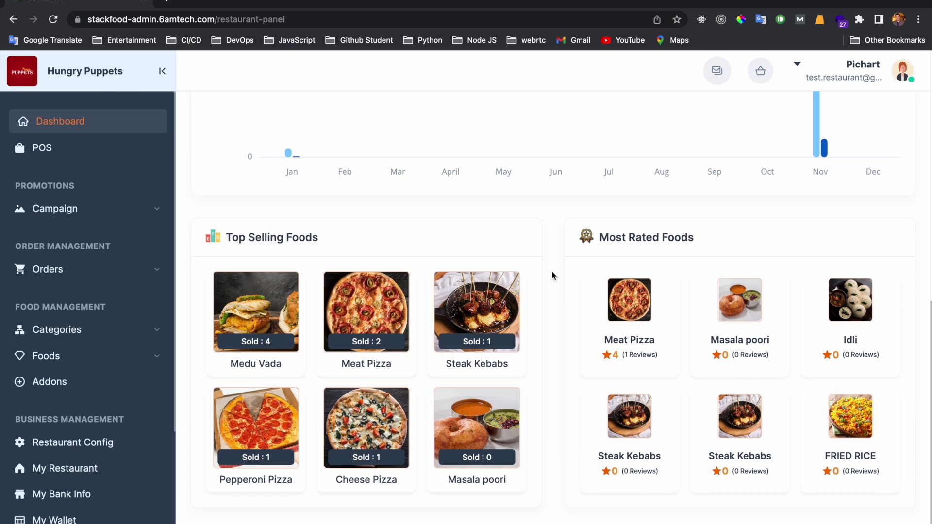
scroll(552, 272, up, 1)
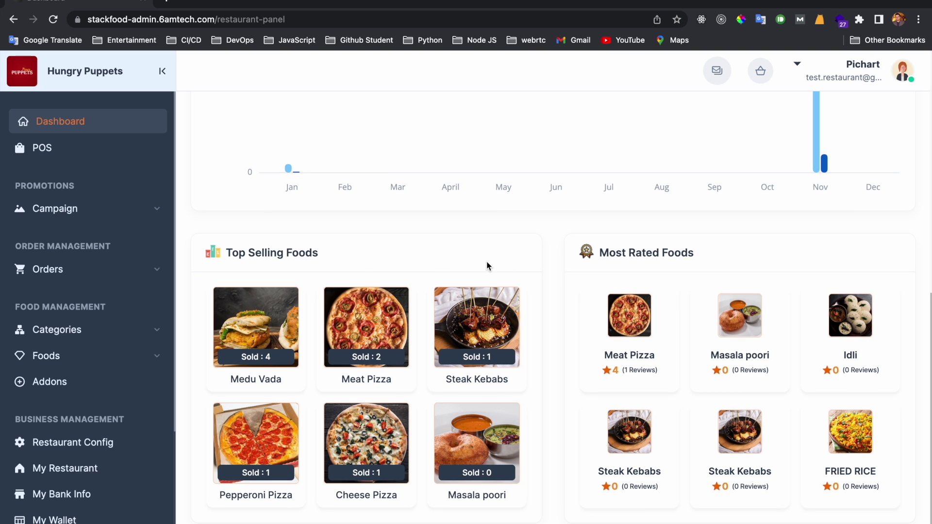
scroll(590, 275, up, 5)
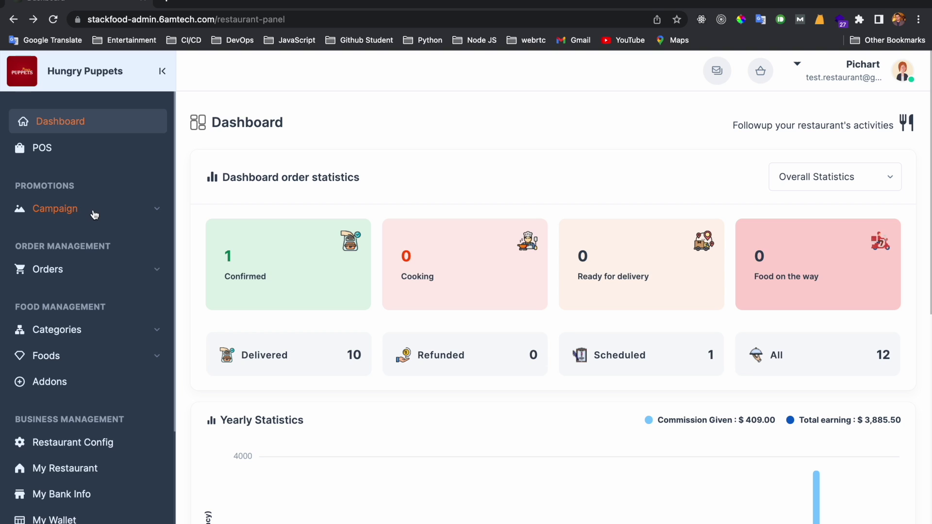
click(124, 210)
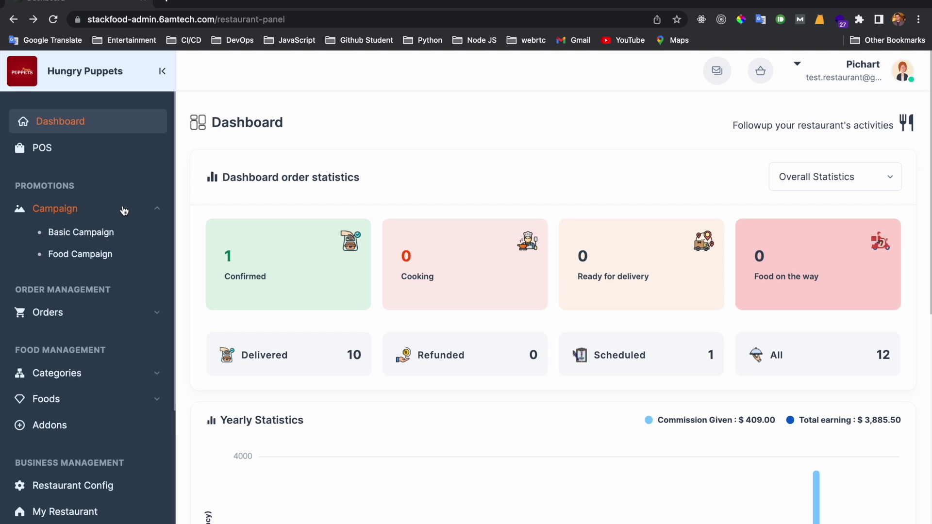
click(124, 209)
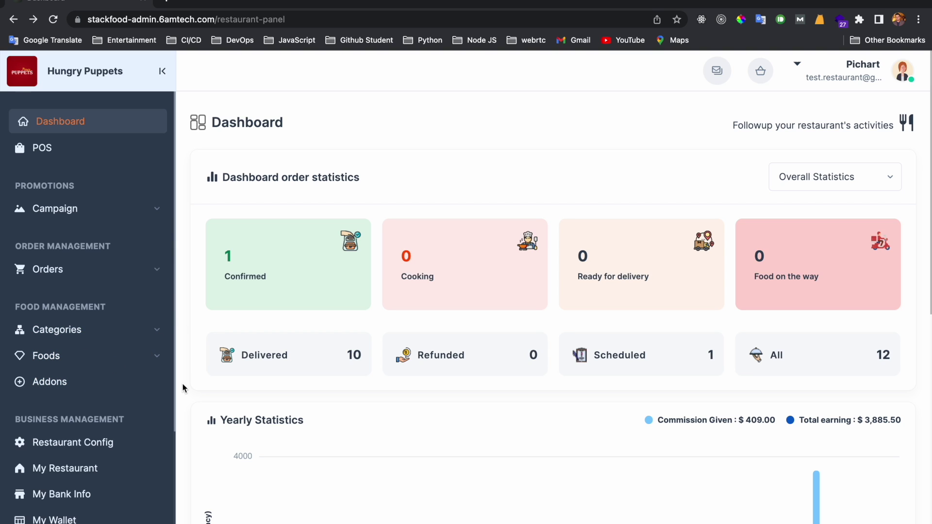
scroll(79, 400, down, 2)
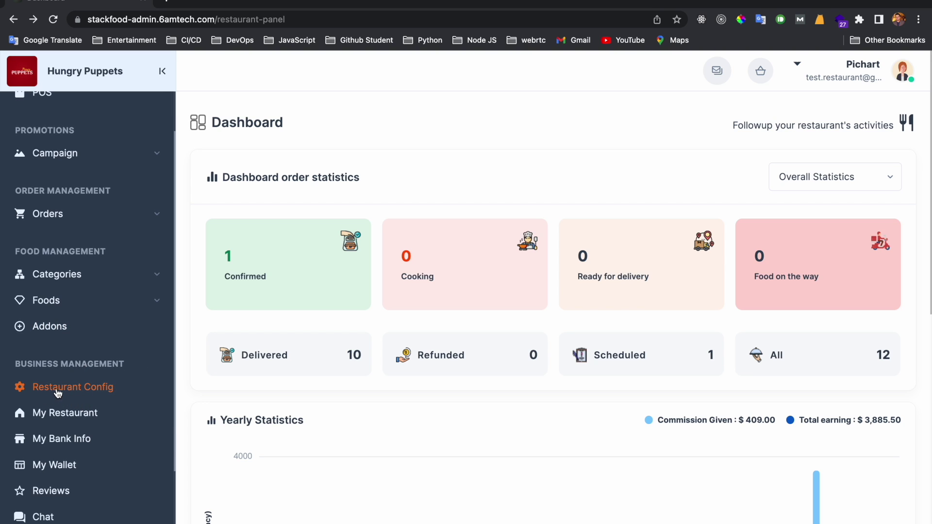
Open Restaurant Config and review the Restaurant Setup page settings.
click(63, 390)
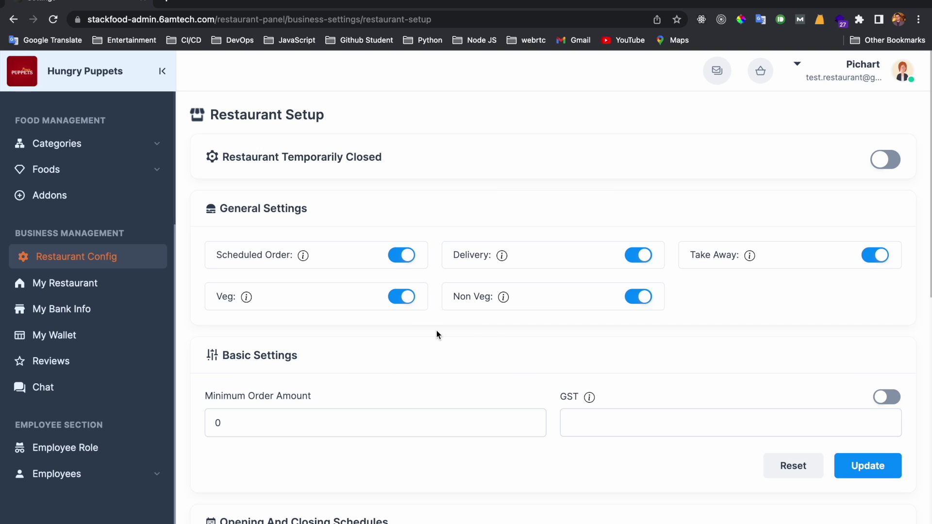
scroll(438, 334, down, 8)
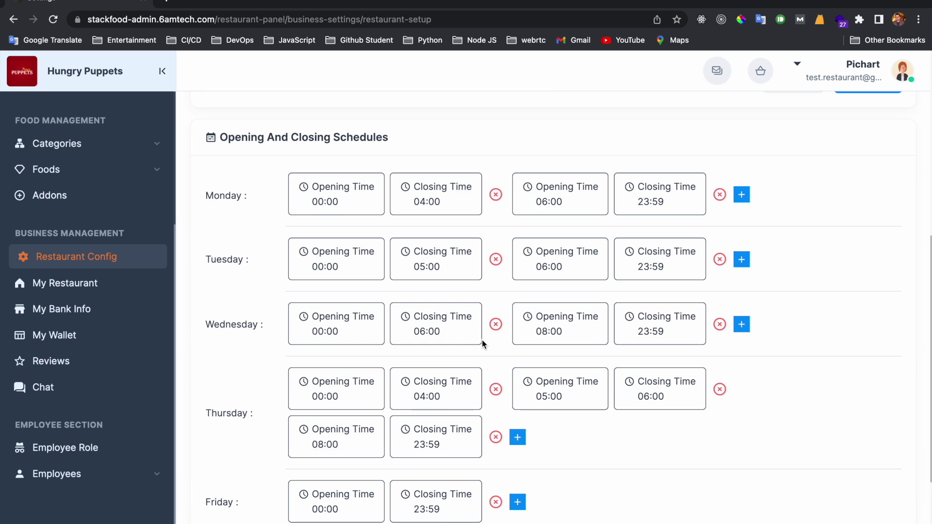
scroll(482, 339, up, 8)
scroll(457, 343, up, 1)
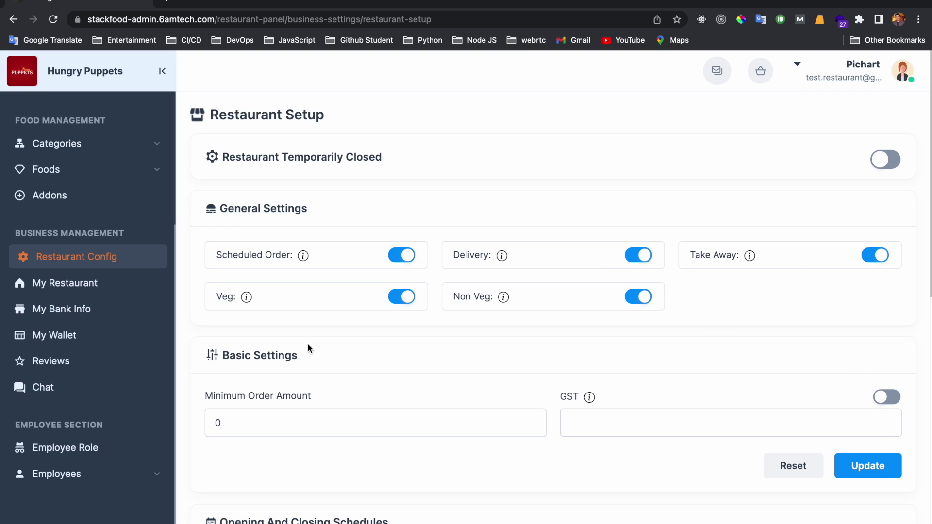
scroll(429, 354, down, 3)
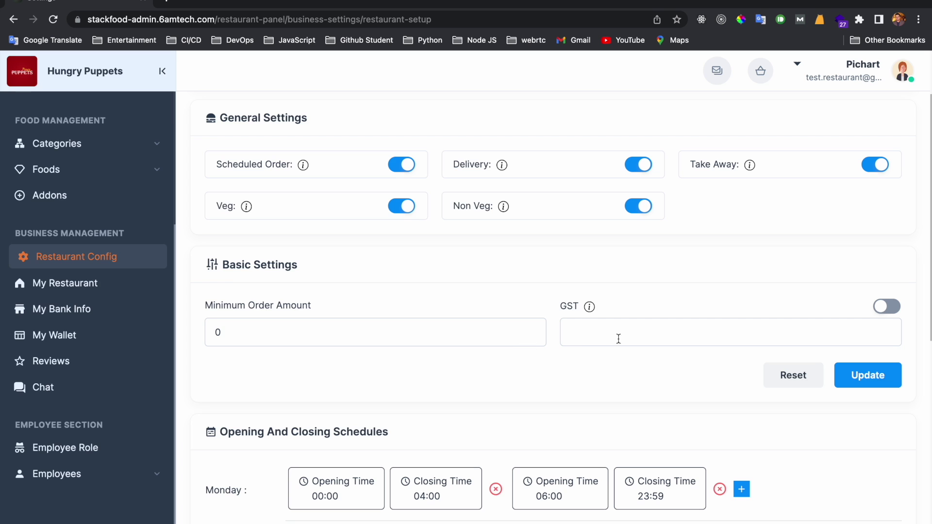
scroll(530, 368, down, 15)
scroll(515, 368, up, 7)
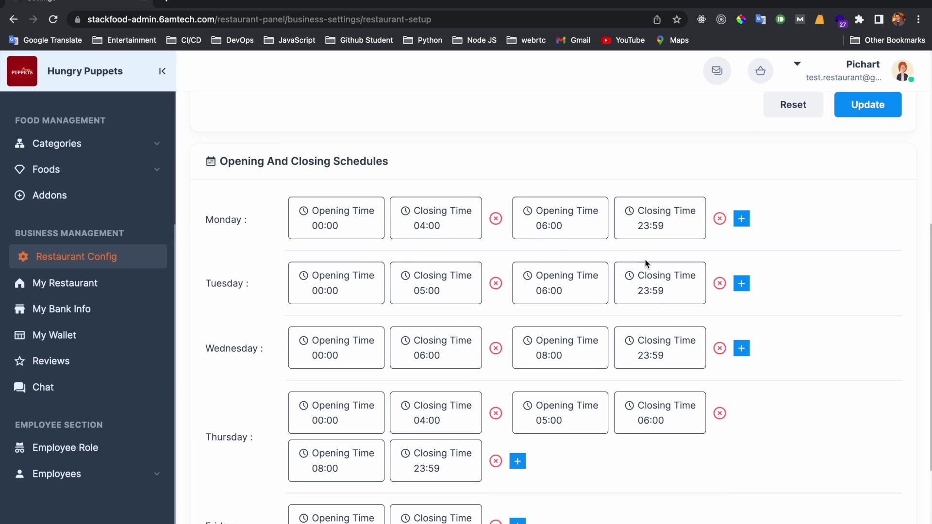
scroll(609, 470, down, 7)
scroll(609, 464, up, 15)
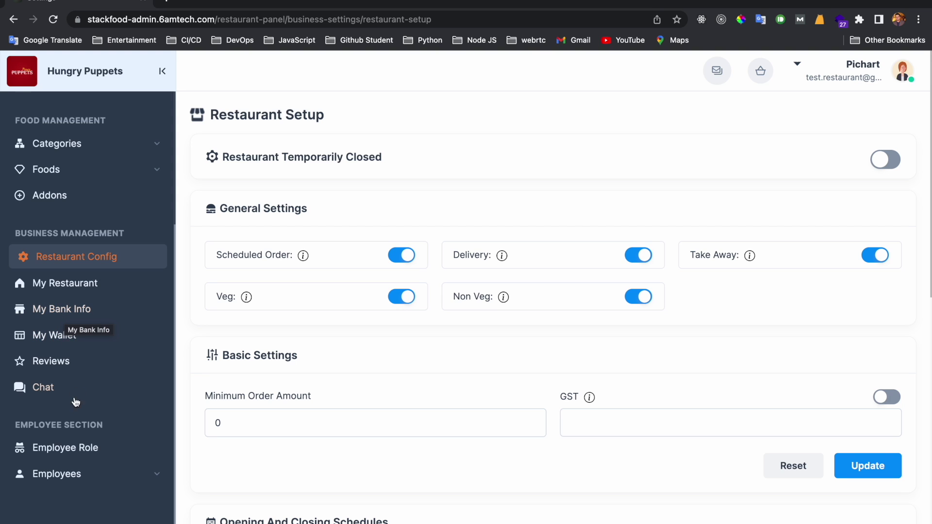
scroll(80, 447, down, 1)
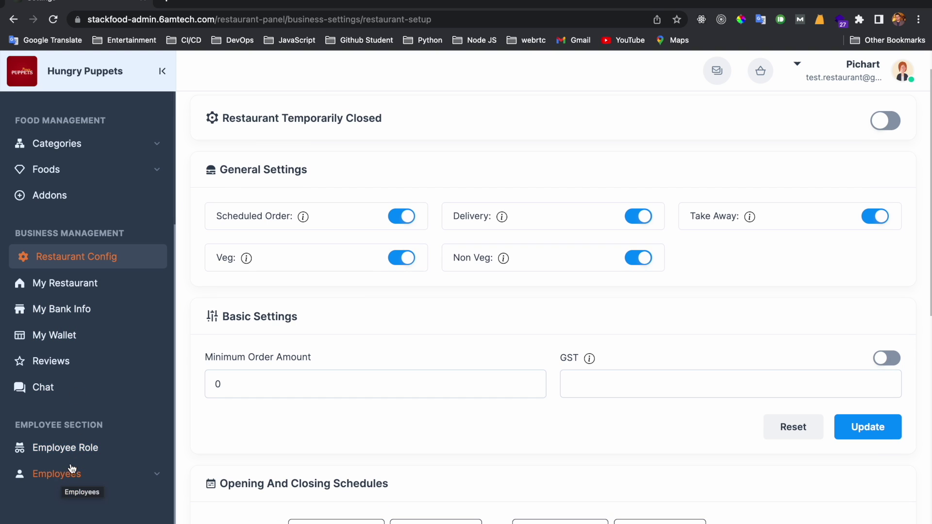
Expand Employees in the sidebar and go to Employee Role.
click(129, 474)
scroll(129, 474, down, 1)
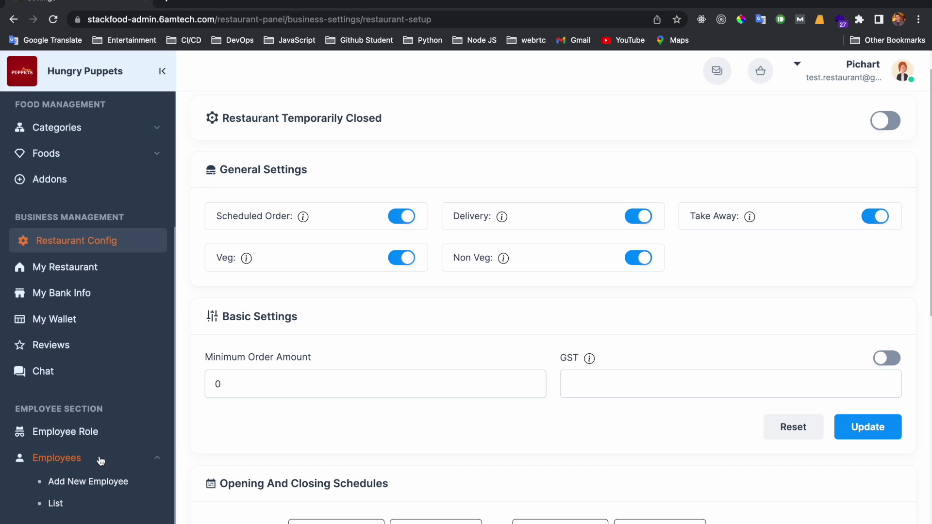
click(92, 431)
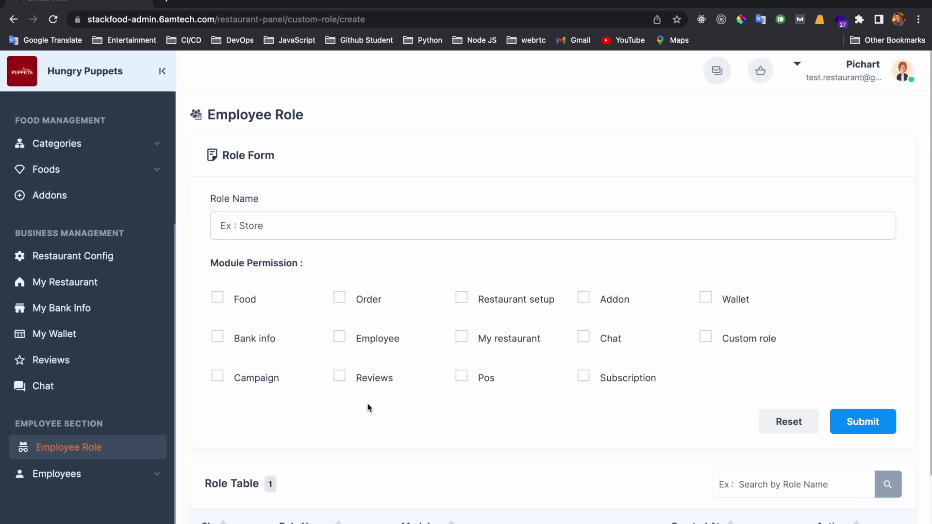
scroll(369, 413, down, 3)
scroll(371, 414, up, 3)
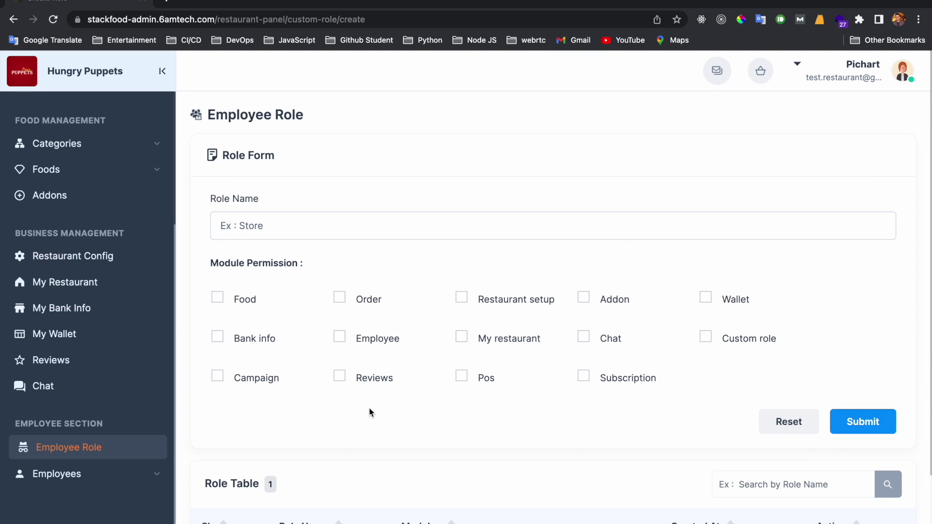